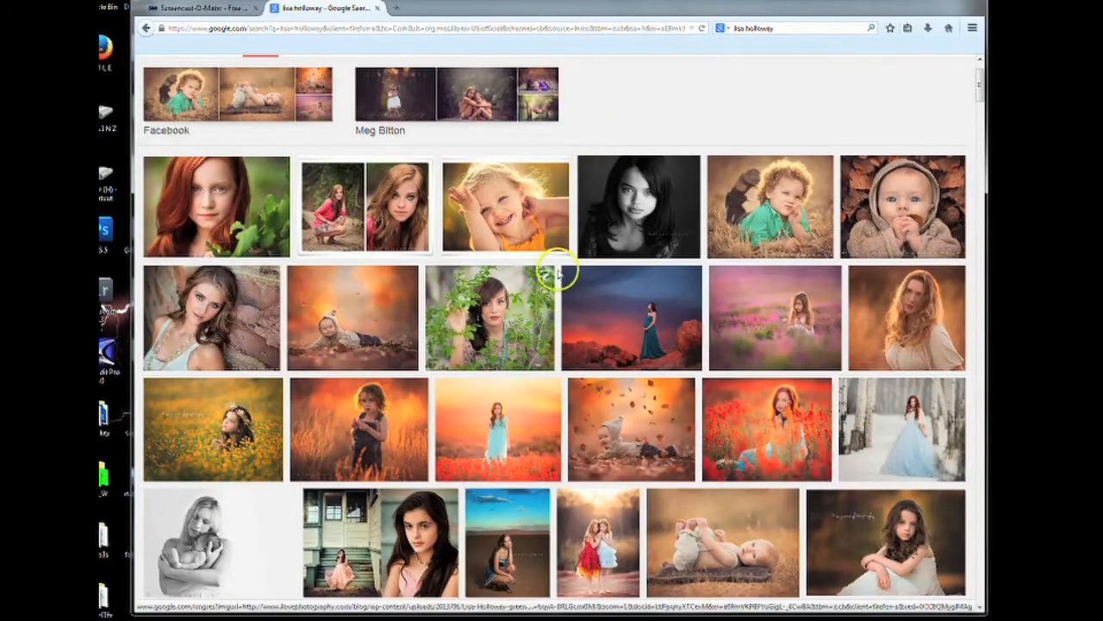
- Leave the browser, switch to Photoshop with OwenBalloon.psd open, and adjust the image window's size and position
{"action": "left_click", "coordinate": [924, 1]}
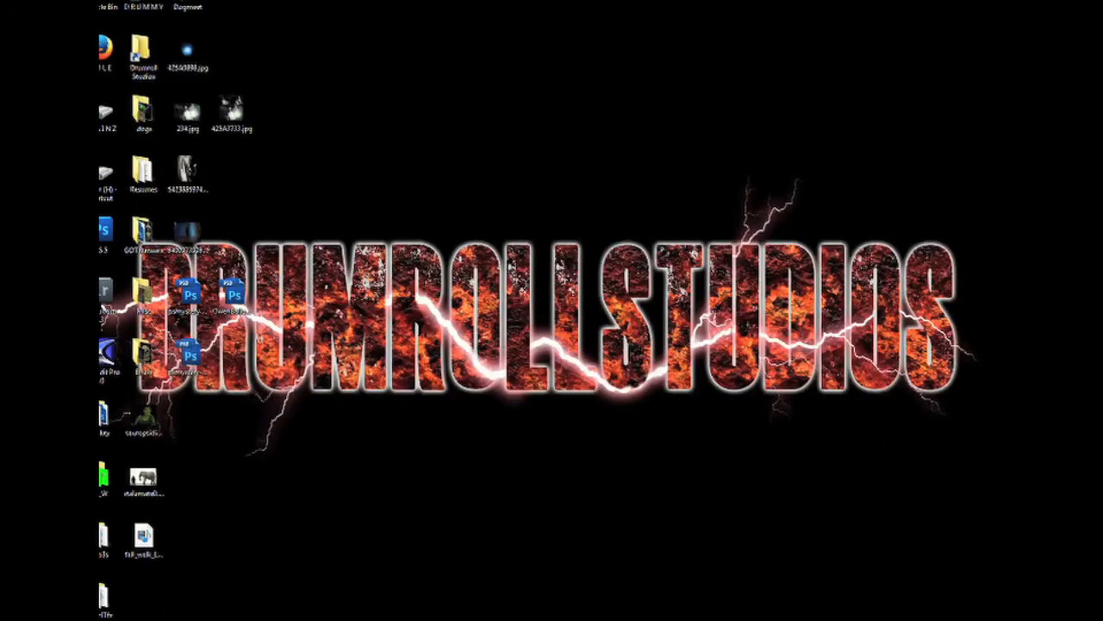
{"action": "left_click", "coordinate": [245, 617]}
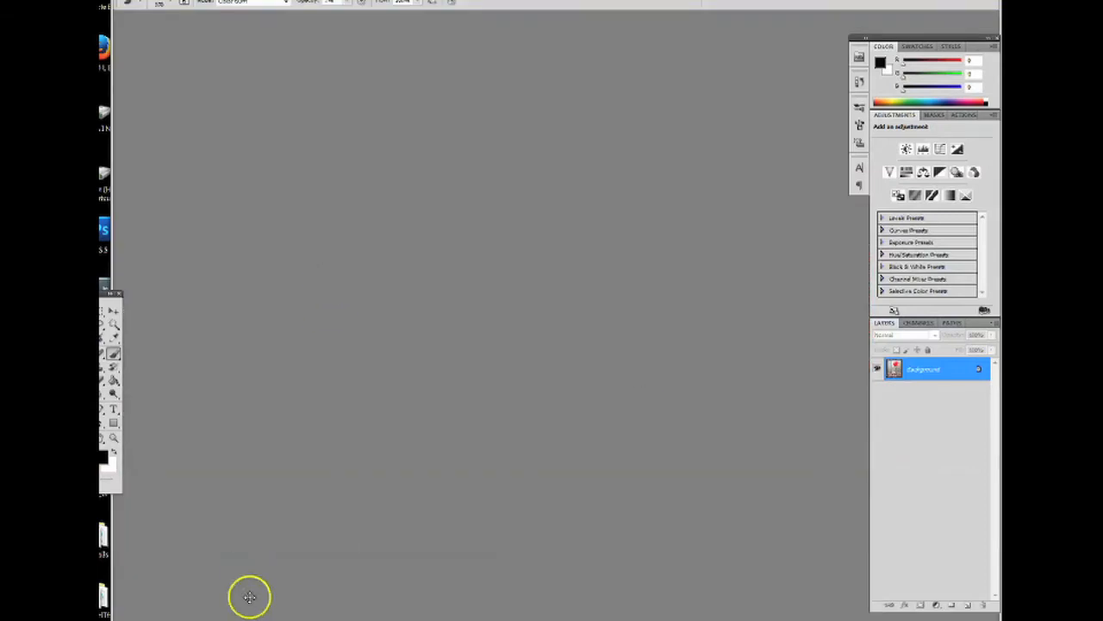
{"action": "left_click", "coordinate": [280, 586]}
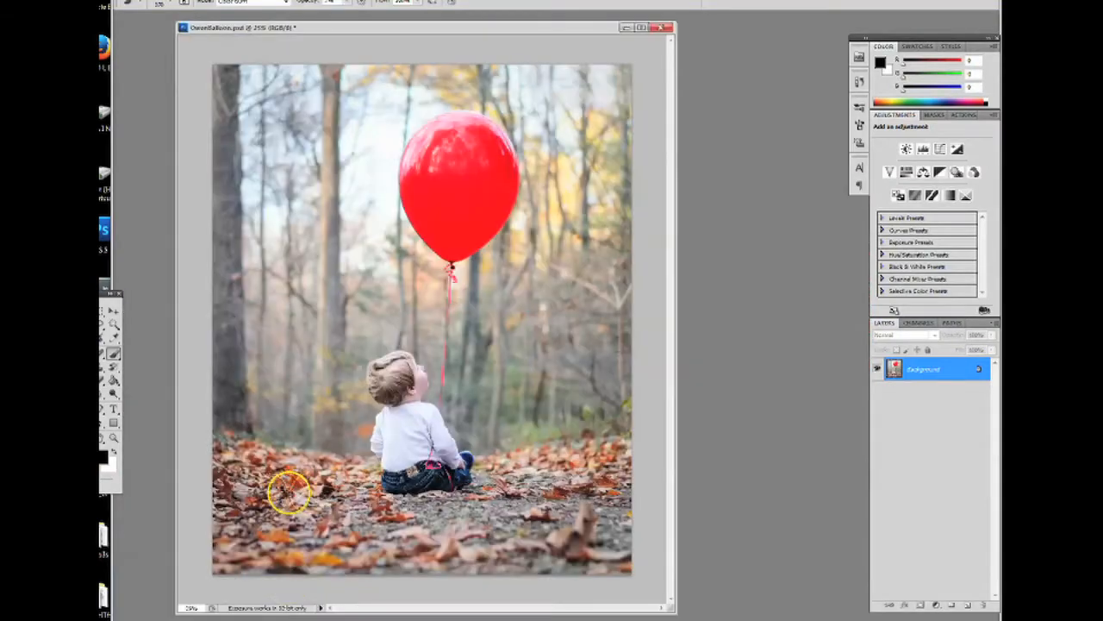
{"action": "mouse_move", "coordinate": [672, 603]}
{"action": "left_mouse_down"}
{"action": "mouse_move", "coordinate": [685, 598]}
{"action": "mouse_move", "coordinate": [687, 609]}
{"action": "left_mouse_up"}
{"action": "left_click_drag", "start_coordinate": [468, 31], "coordinate": [464, 28]}
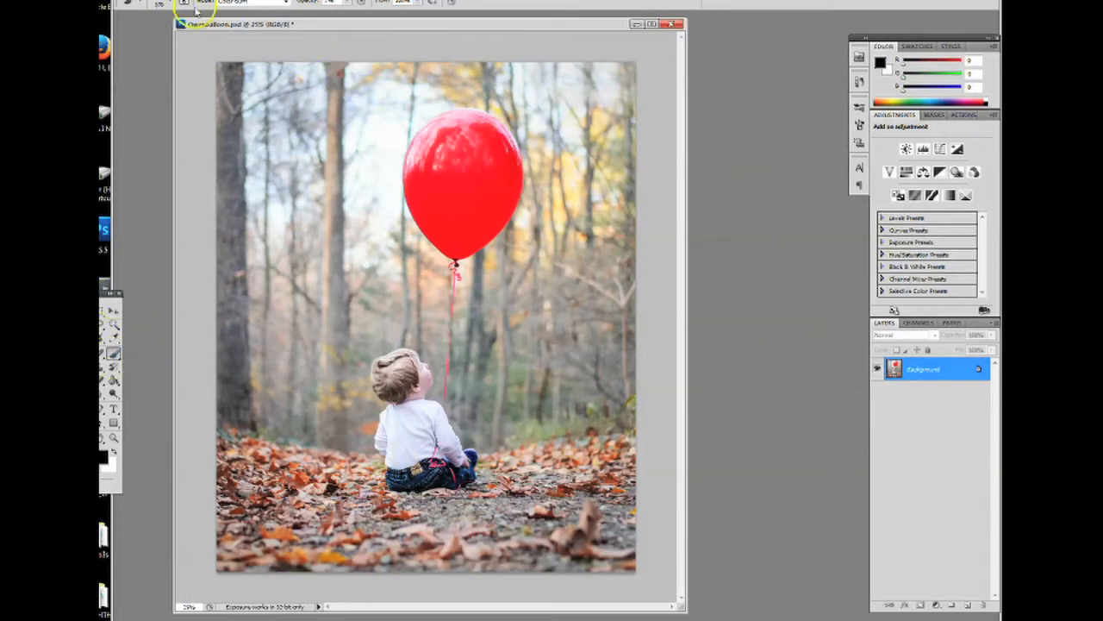
- Duplicate the Background layer as Background copy and toggle the copy's visibility to compare it with the original
{"action": "left_click", "coordinate": [226, 1]}
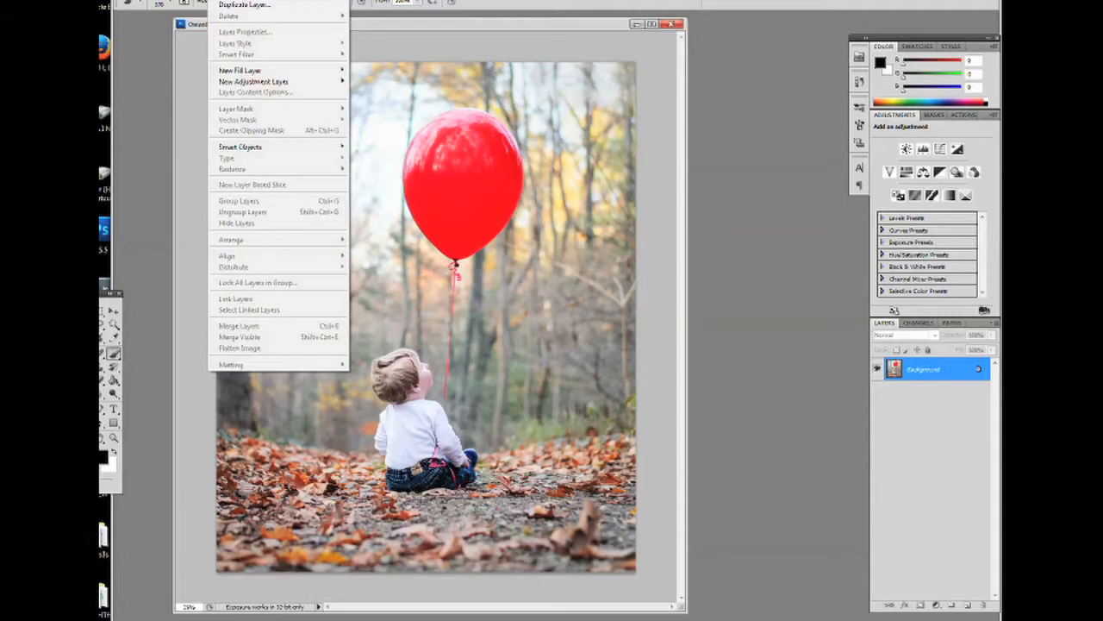
{"action": "left_click", "coordinate": [231, 5]}
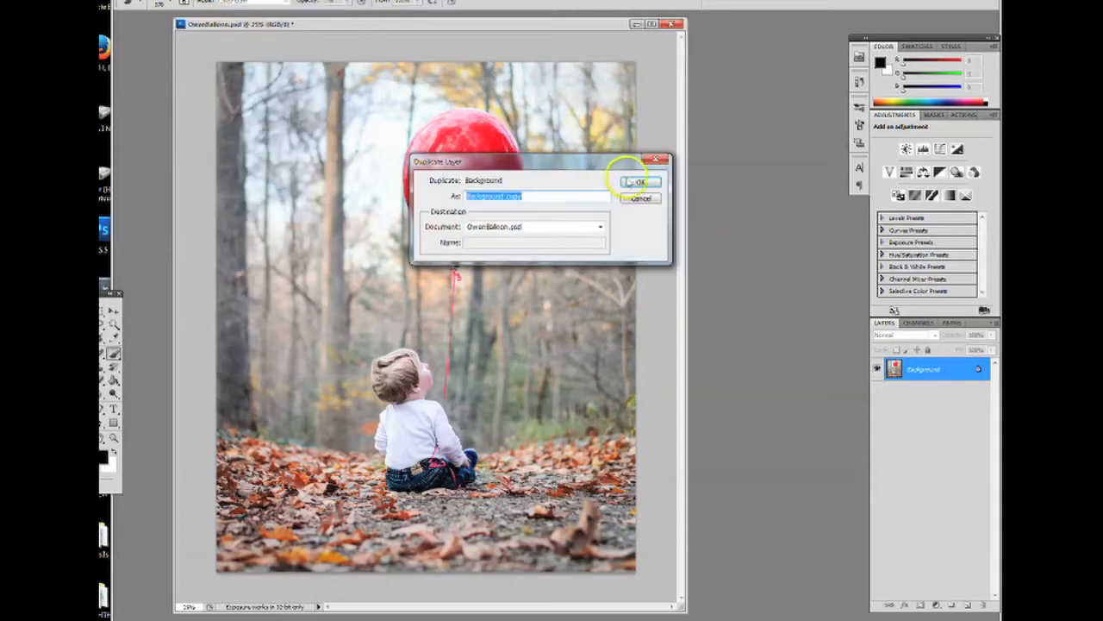
{"action": "left_click", "coordinate": [640, 184]}
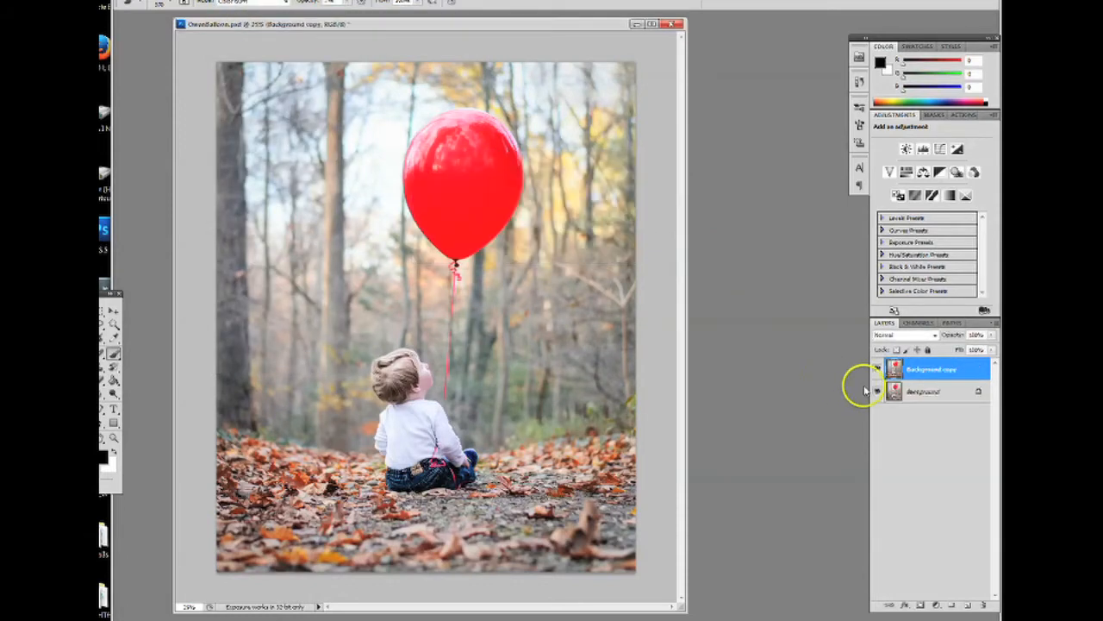
{"action": "left_click", "coordinate": [876, 370]}
{"action": "left_click", "coordinate": [876, 371]}
{"action": "left_click", "coordinate": [876, 371]}
{"action": "left_click", "coordinate": [876, 371]}
- Set the Background copy layer's blend mode to Multiply and compare the image with the layer hidden and shown
{"action": "left_click", "coordinate": [934, 335]}
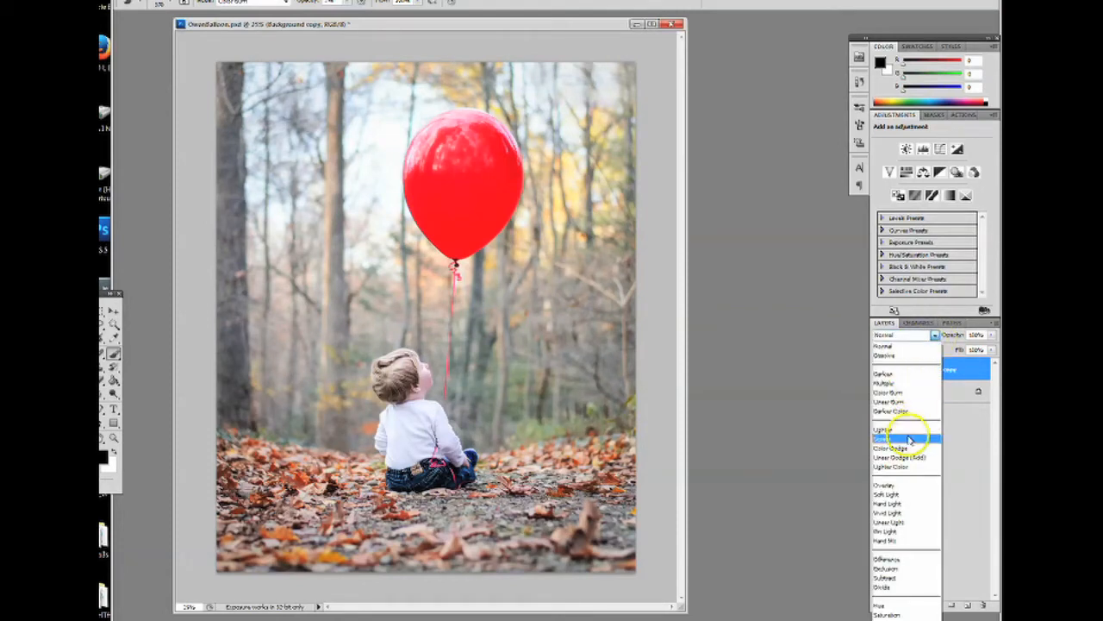
{"action": "left_click", "coordinate": [893, 383]}
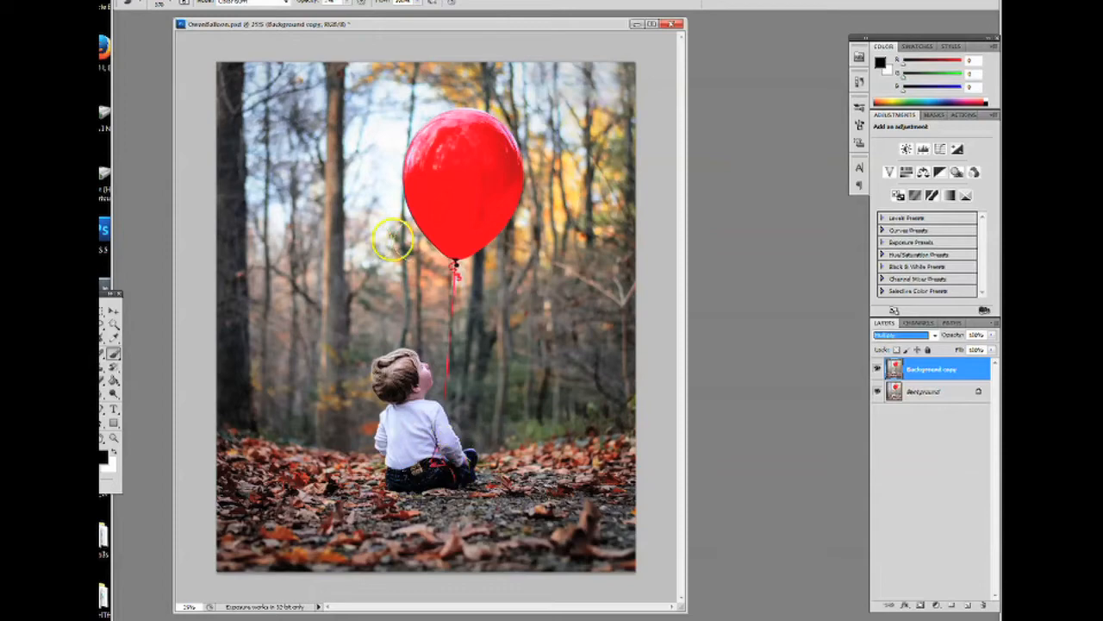
{"action": "left_click", "coordinate": [877, 368]}
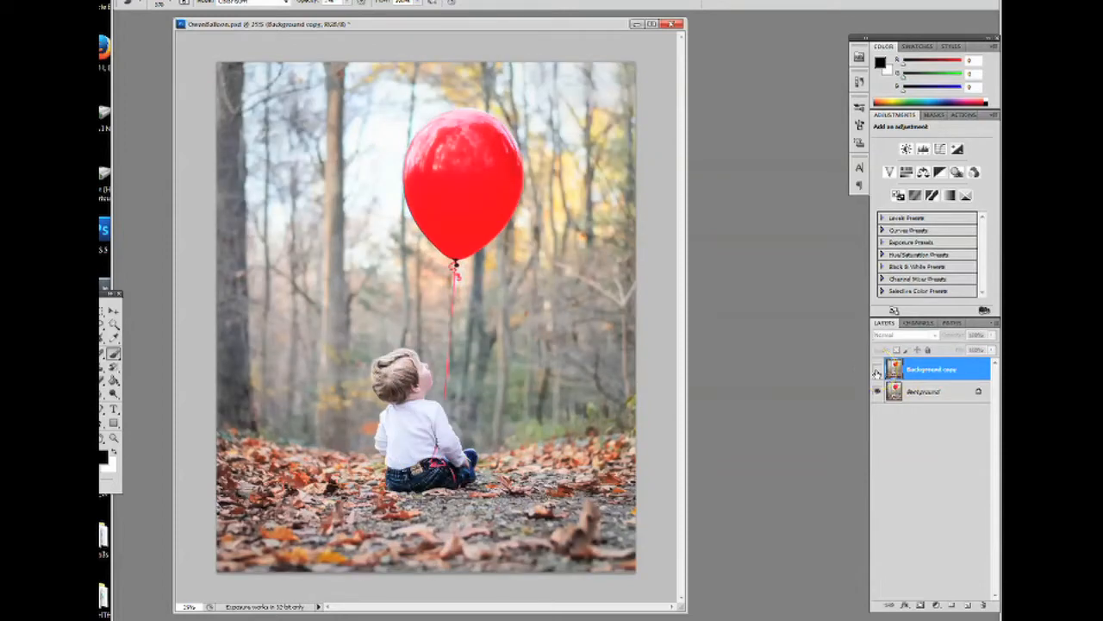
{"action": "left_click", "coordinate": [878, 369]}
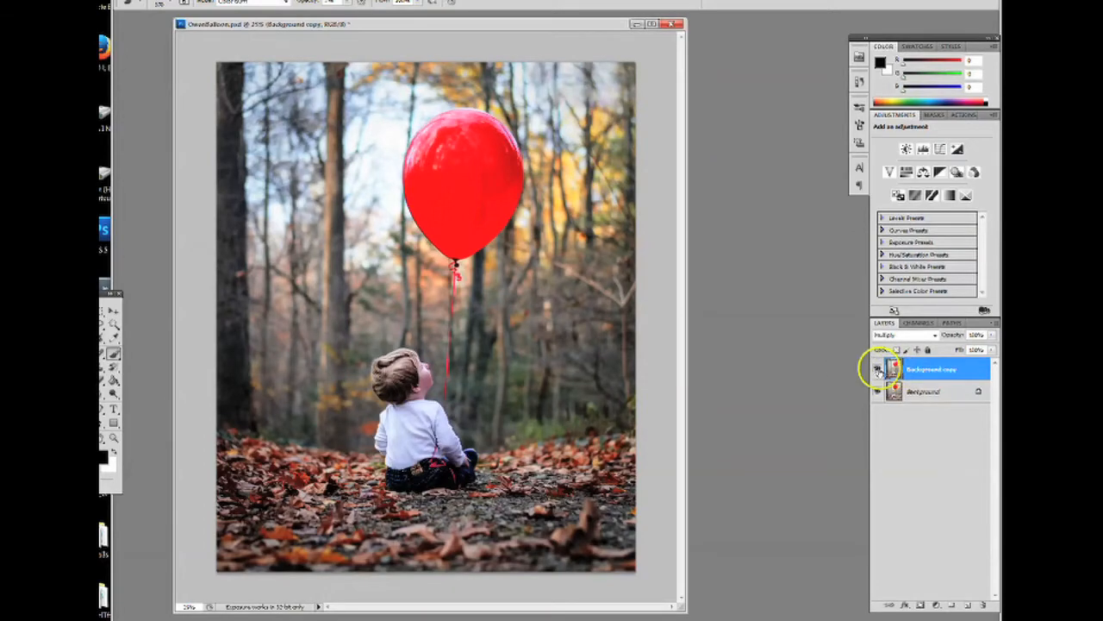
{"action": "left_click", "coordinate": [877, 368]}
{"action": "left_click", "coordinate": [878, 369]}
- Set the foreground colour to a warm yellow, ebcc52
{"action": "left_click", "coordinate": [123, 455]}
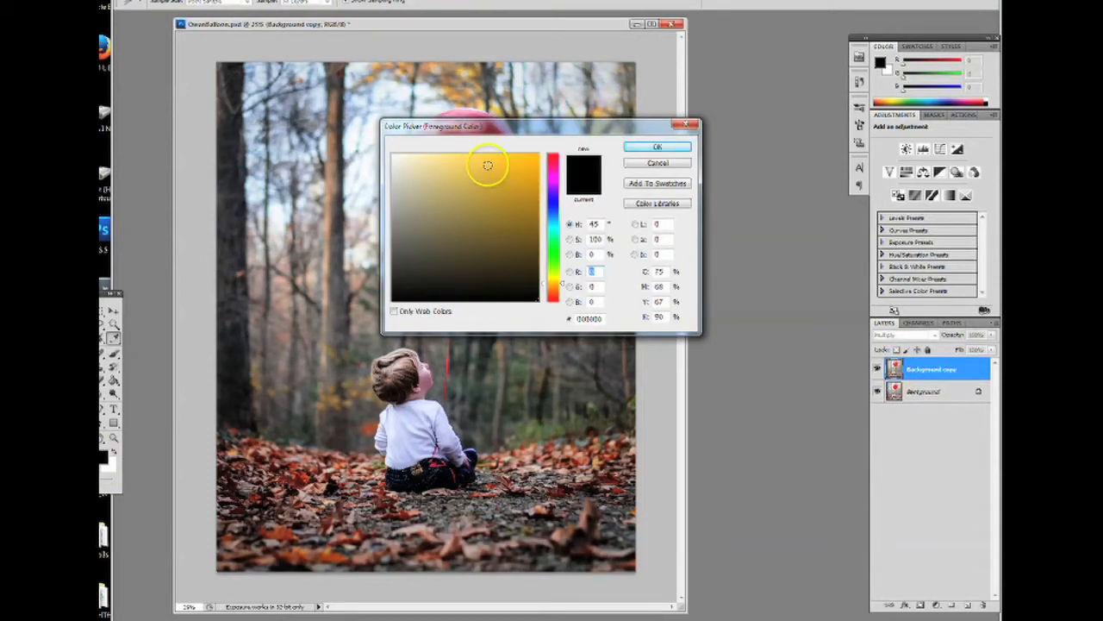
{"action": "left_click", "coordinate": [488, 165]}
{"action": "left_click_drag", "start_coordinate": [559, 286], "coordinate": [561, 289]}
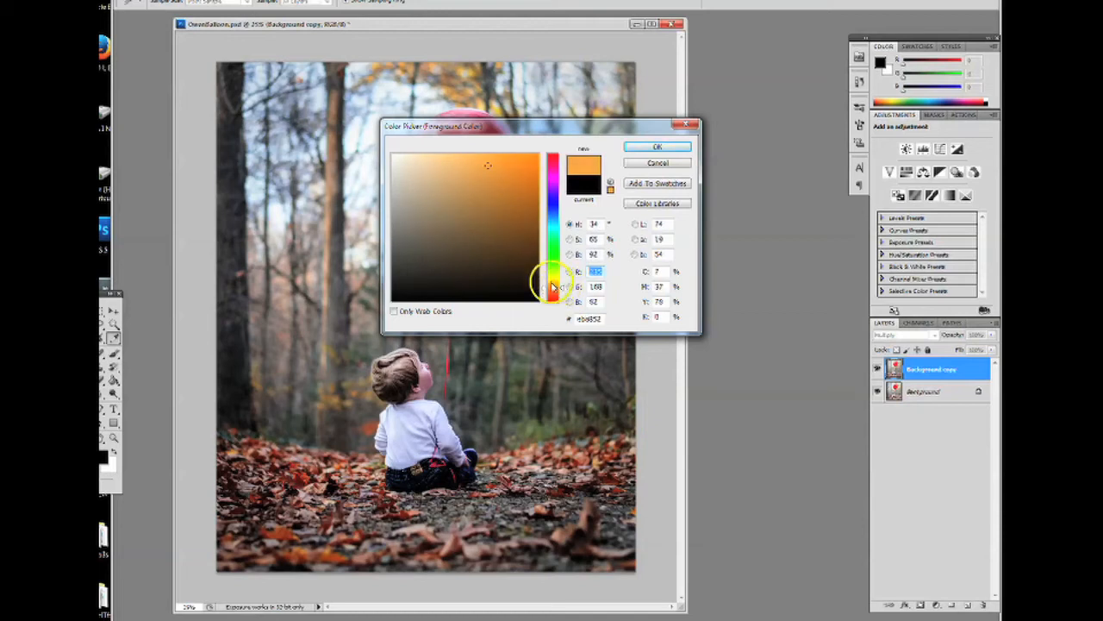
{"action": "left_click_drag", "start_coordinate": [553, 287], "coordinate": [554, 290]}
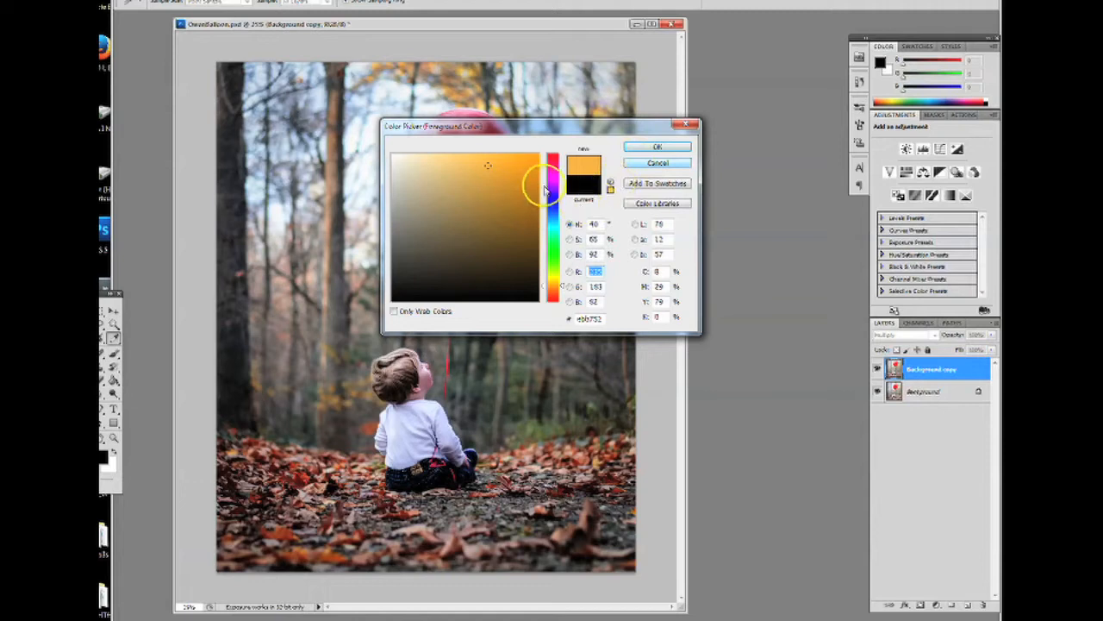
{"action": "left_click_drag", "start_coordinate": [549, 286], "coordinate": [556, 285]}
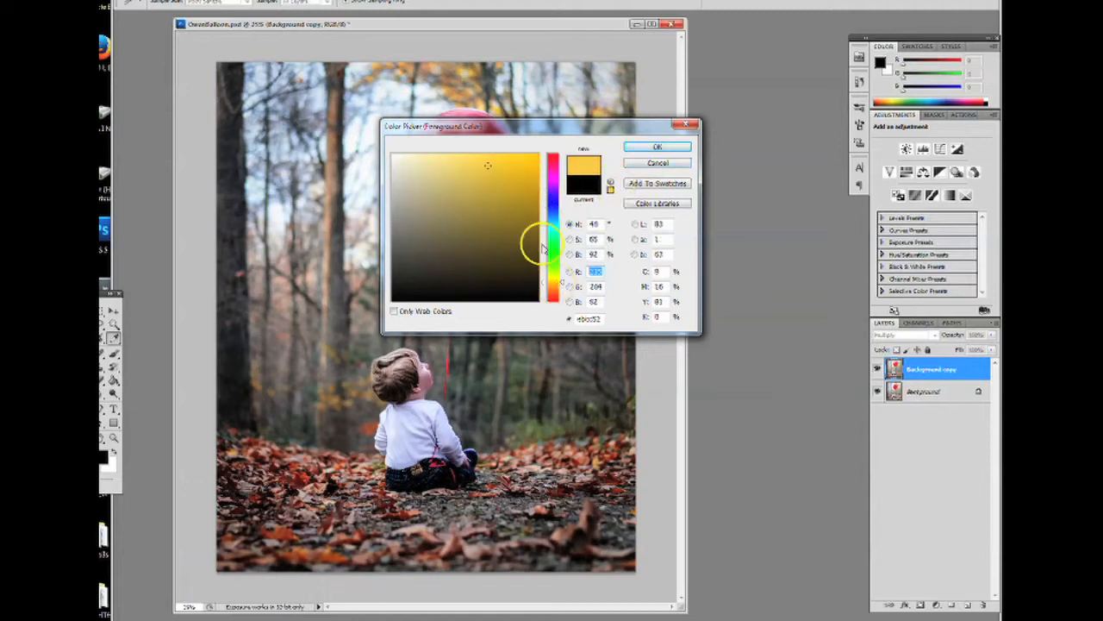
{"action": "left_click", "coordinate": [656, 146]}
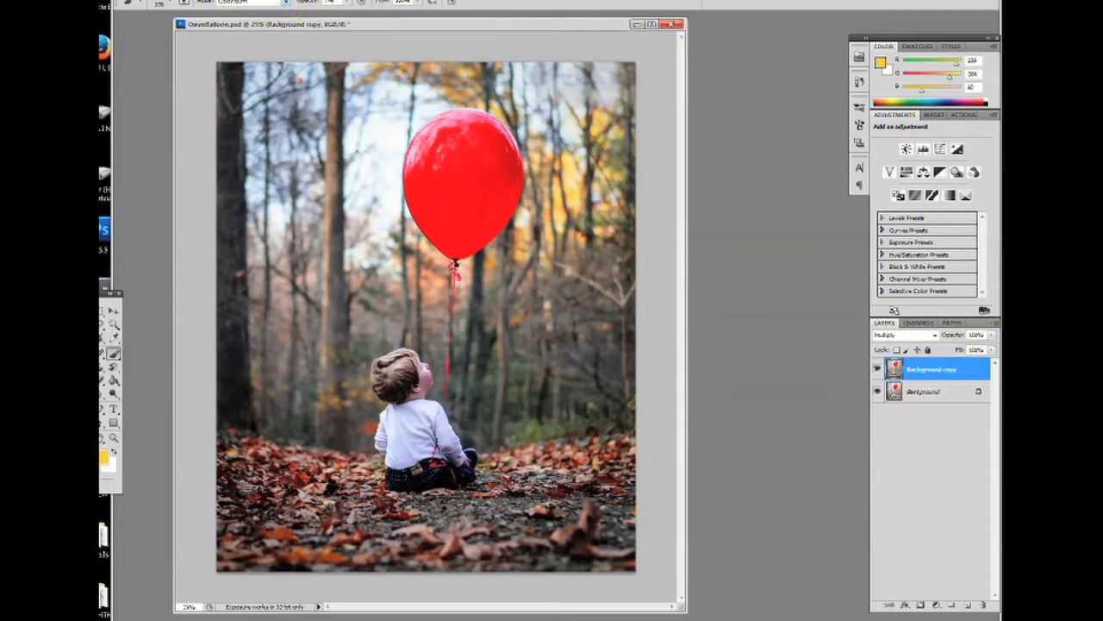
- Set the brush's painting mode to Linear Dodge (Add) and raise its opacity
{"action": "left_click", "coordinate": [171, 4]}
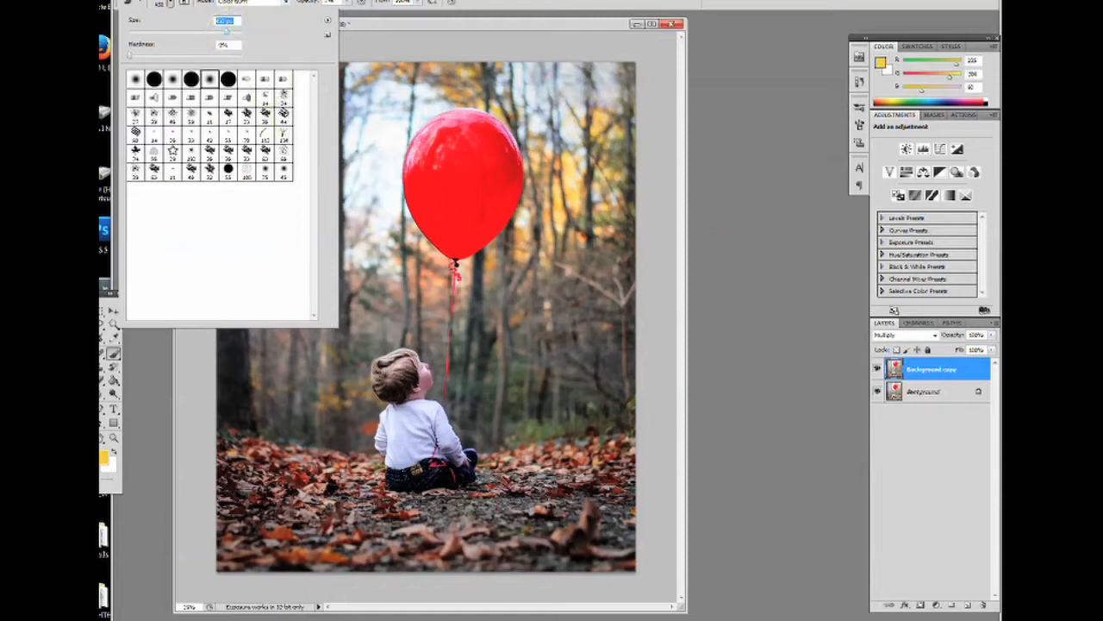
{"action": "left_click", "coordinate": [245, 3]}
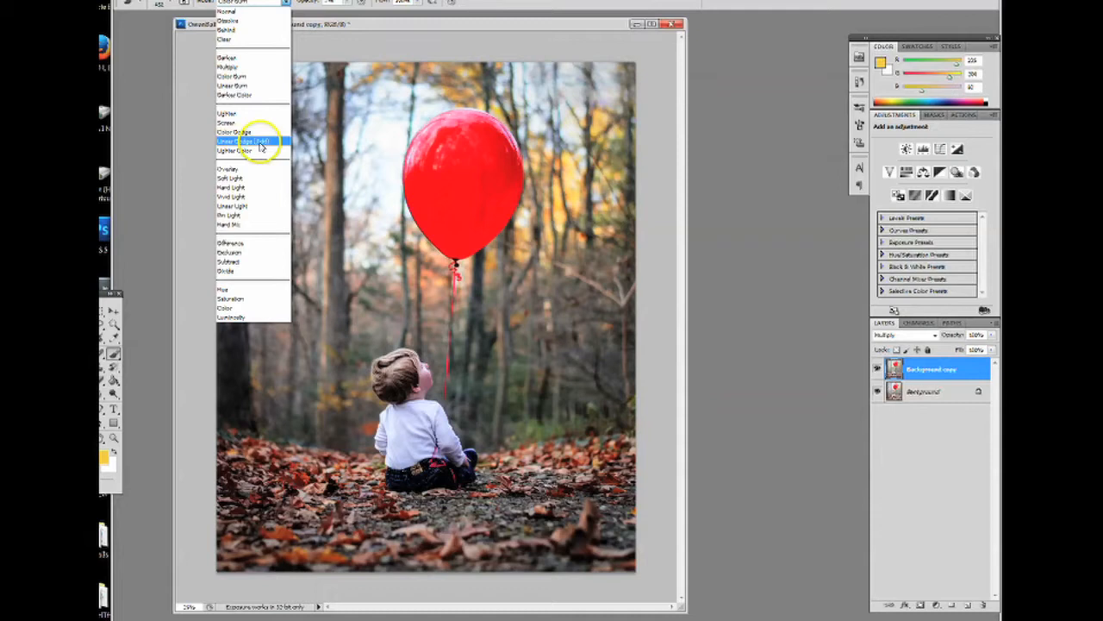
{"action": "left_click", "coordinate": [259, 143]}
{"action": "left_click", "coordinate": [347, 3]}
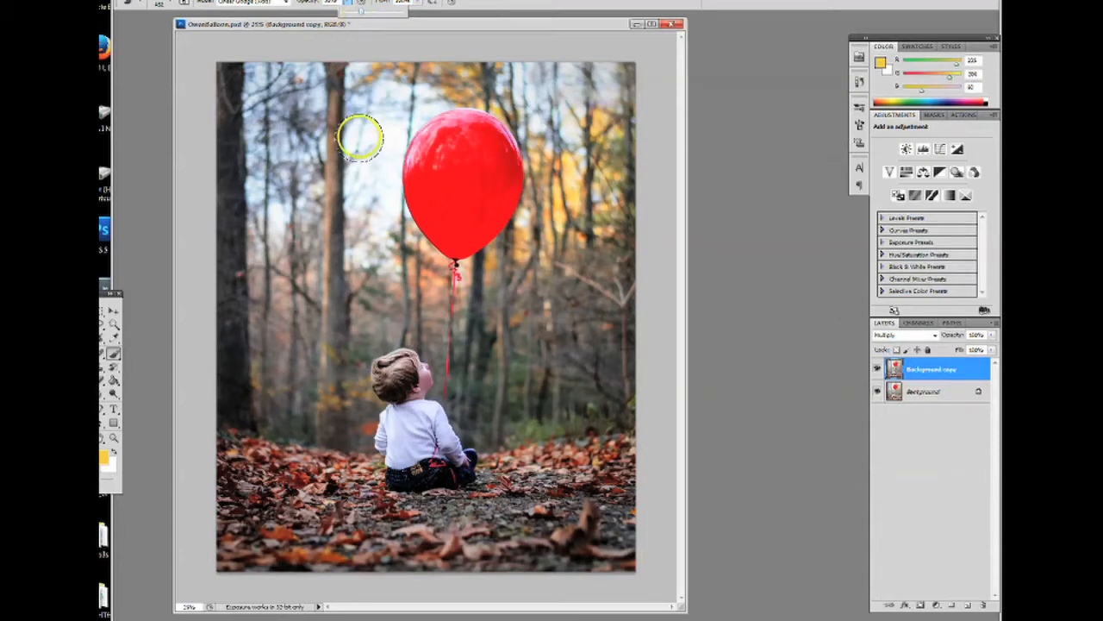
{"action": "left_click", "coordinate": [425, 29]}
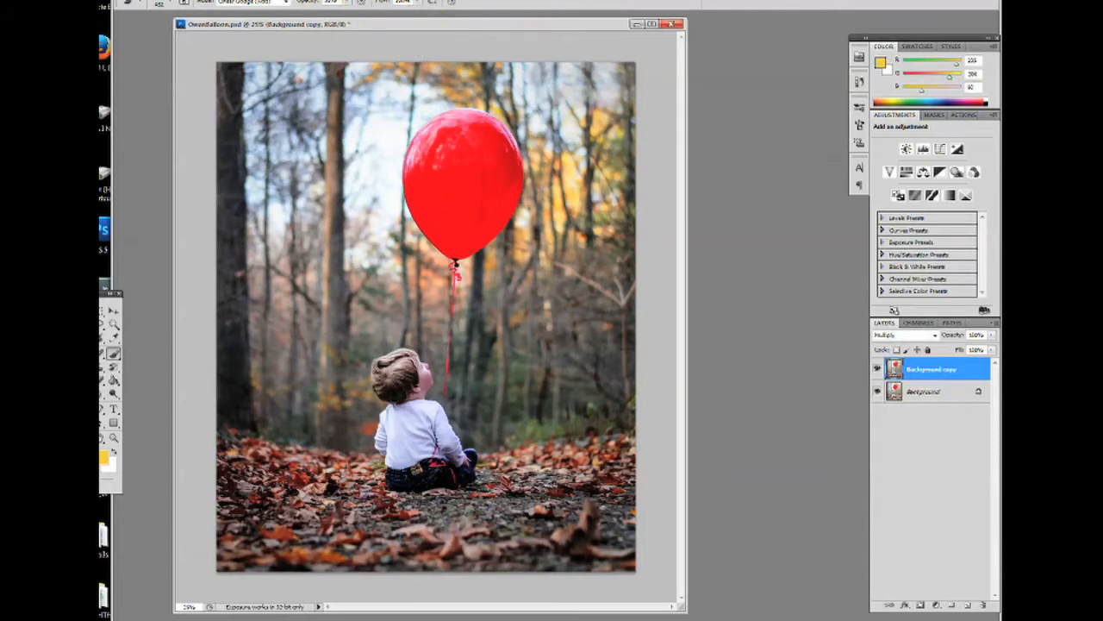
- Keep the brush hardness at 0% and enlarge the soft round brush
{"action": "left_click", "coordinate": [171, 5]}
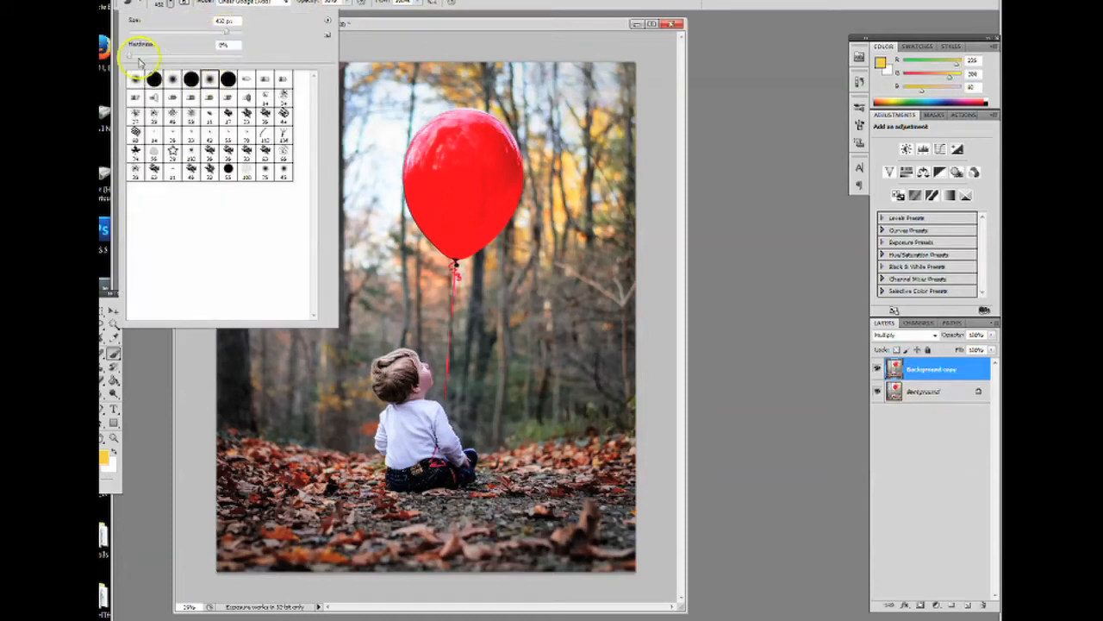
{"action": "left_click", "coordinate": [216, 46]}
{"action": "key", "text": "Return"}
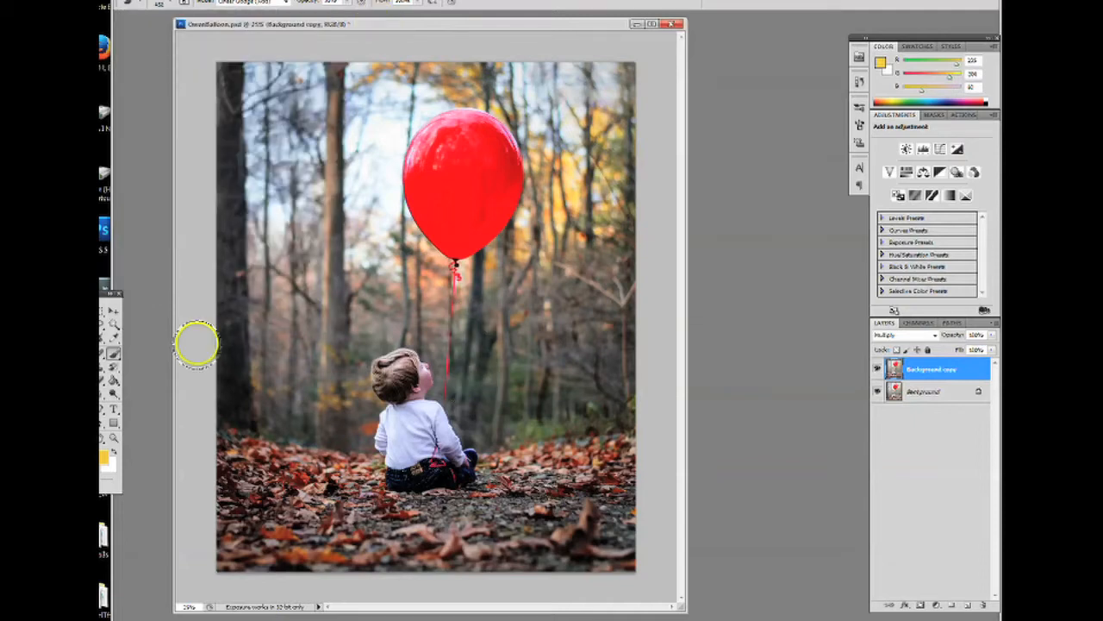
{"action": "left_click", "coordinate": [173, 8]}
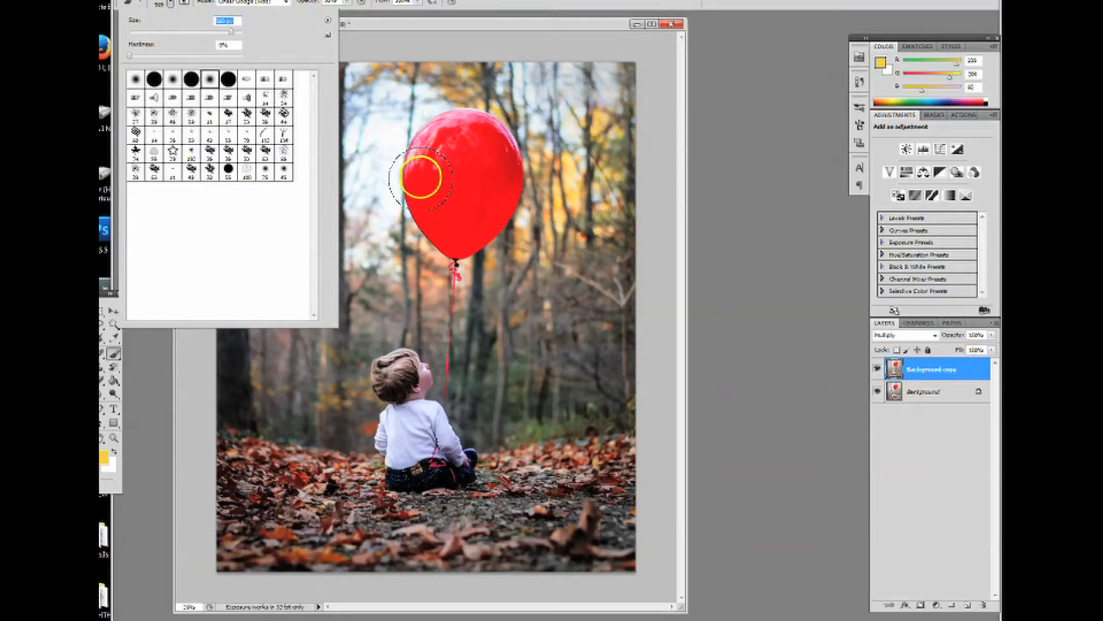
{"action": "left_click", "coordinate": [371, 28]}
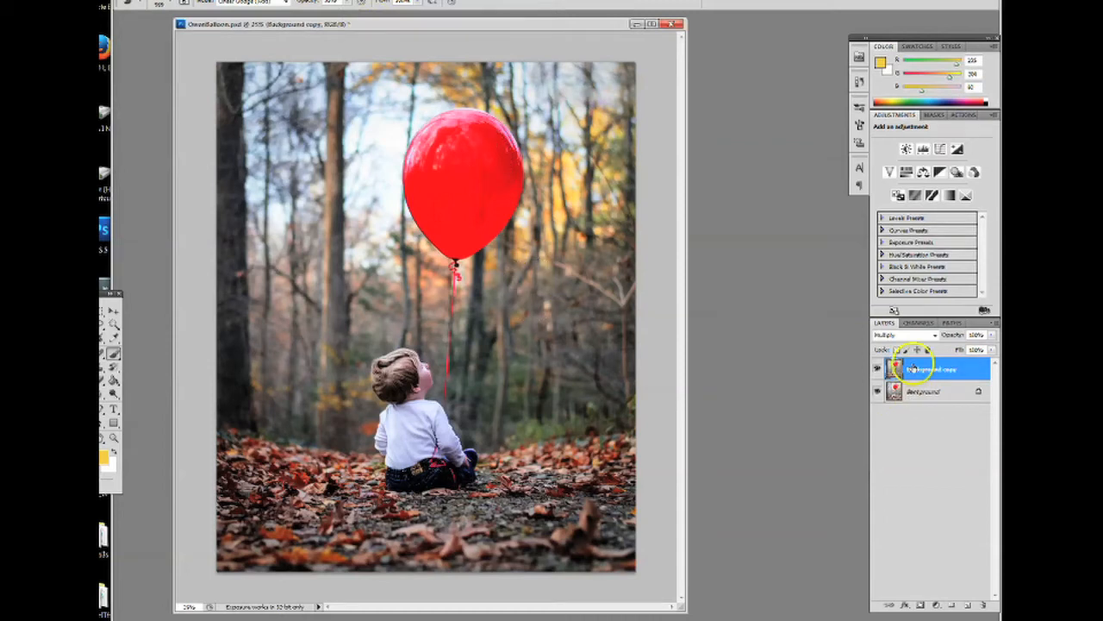
- Paint yellow light over the woods and leafy ground on the Background copy layer
{"action": "left_click_drag", "start_coordinate": [245, 87], "coordinate": [478, 96]}
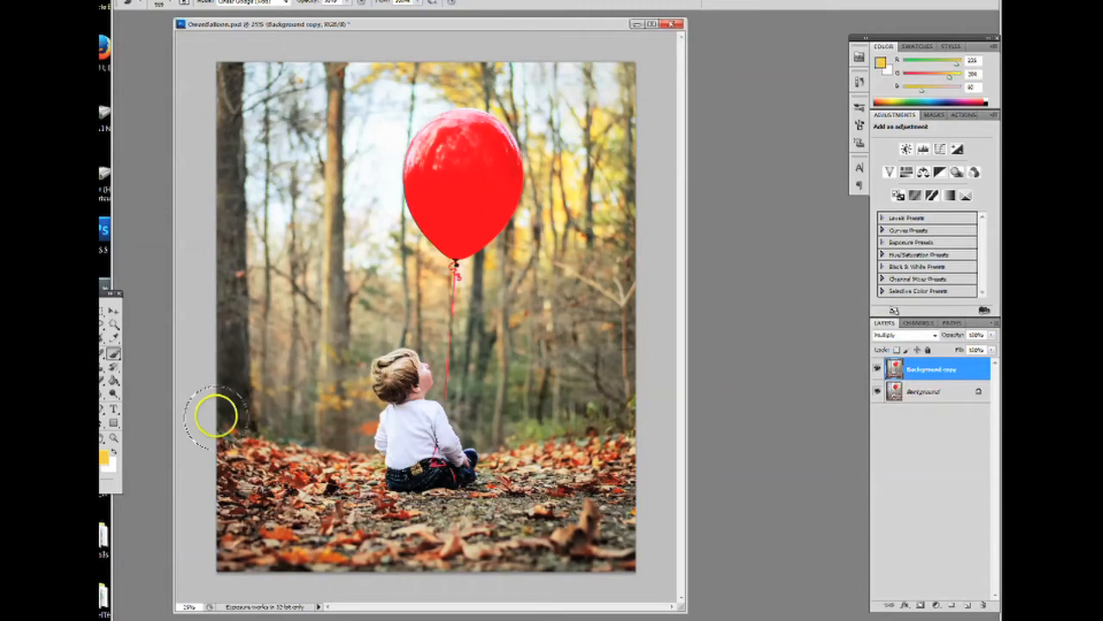
{"action": "left_click_drag", "start_coordinate": [500, 310], "coordinate": [492, 322]}
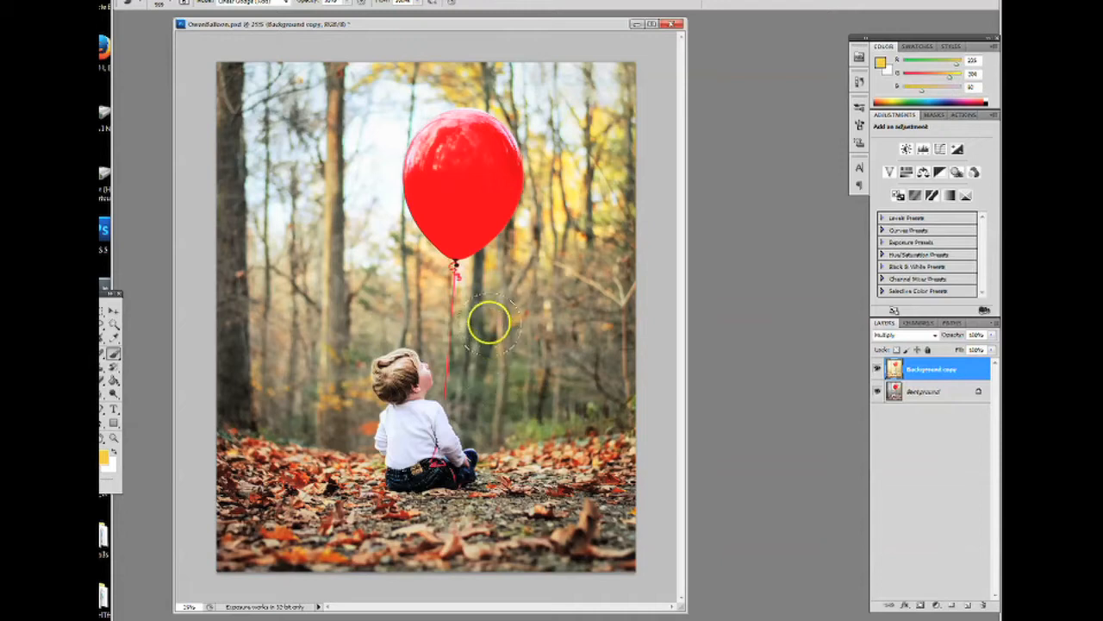
- Try another yellow brush pass over the woods and ground, and undo it
{"action": "mouse_move", "coordinate": [485, 308]}
{"action": "left_mouse_down"}
{"action": "mouse_move", "coordinate": [484, 382]}
{"action": "mouse_move", "coordinate": [606, 260]}
{"action": "mouse_move", "coordinate": [622, 177]}
{"action": "mouse_move", "coordinate": [487, 87]}
{"action": "mouse_move", "coordinate": [371, 345]}
{"action": "mouse_move", "coordinate": [300, 259]}
{"action": "mouse_move", "coordinate": [271, 129]}
{"action": "mouse_move", "coordinate": [246, 431]}
{"action": "mouse_move", "coordinate": [371, 534]}
{"action": "mouse_move", "coordinate": [567, 488]}
{"action": "mouse_move", "coordinate": [530, 475]}
{"action": "left_mouse_up"}
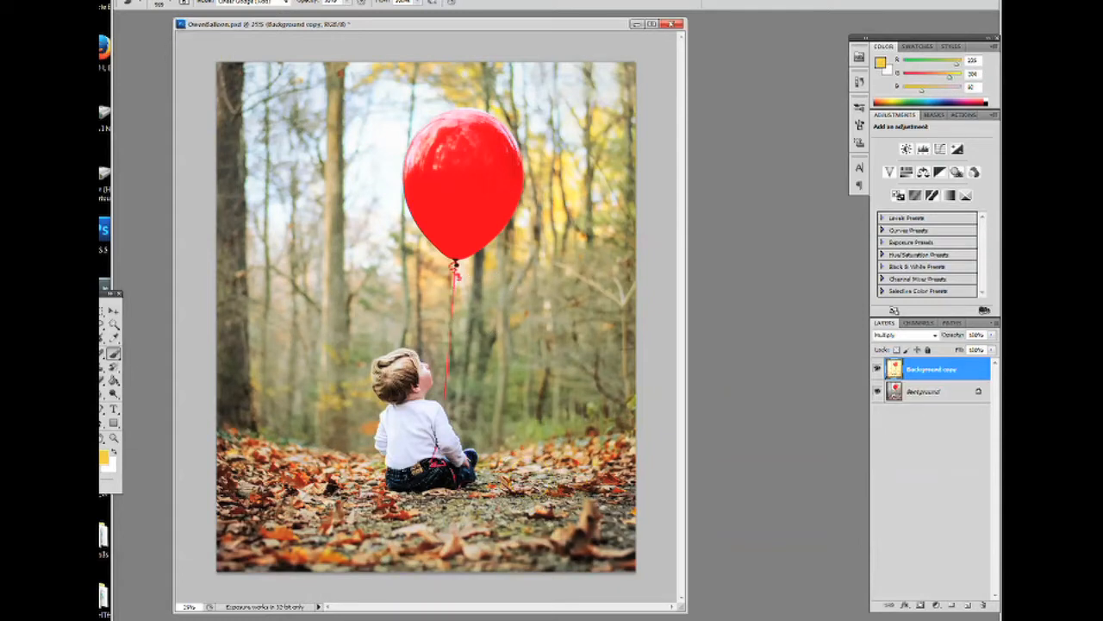
{"action": "left_click", "coordinate": [168, 0]}
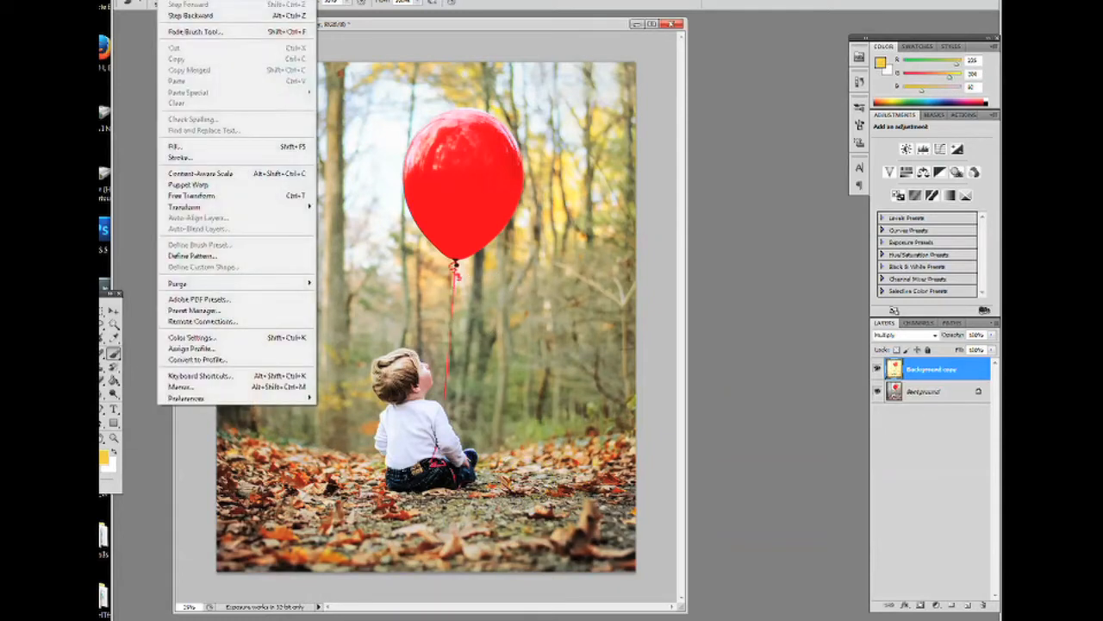
{"action": "left_click", "coordinate": [188, 15]}
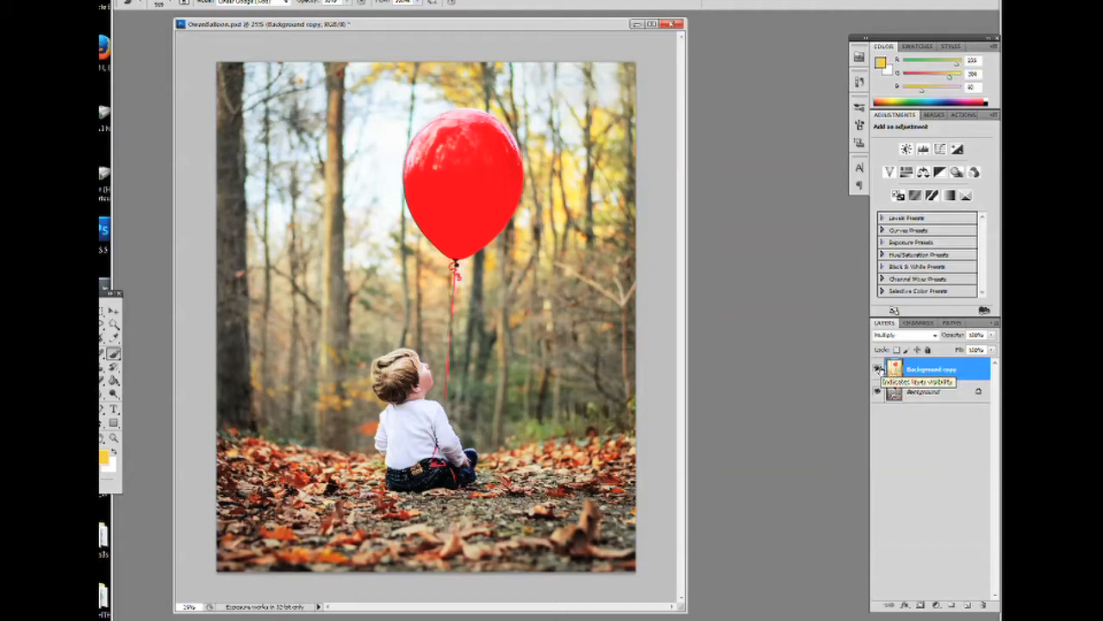
- Toggle the Background copy layer's visibility to compare the painted yellow light with the original photo
{"action": "left_click", "coordinate": [878, 369]}
{"action": "left_click", "coordinate": [879, 369]}
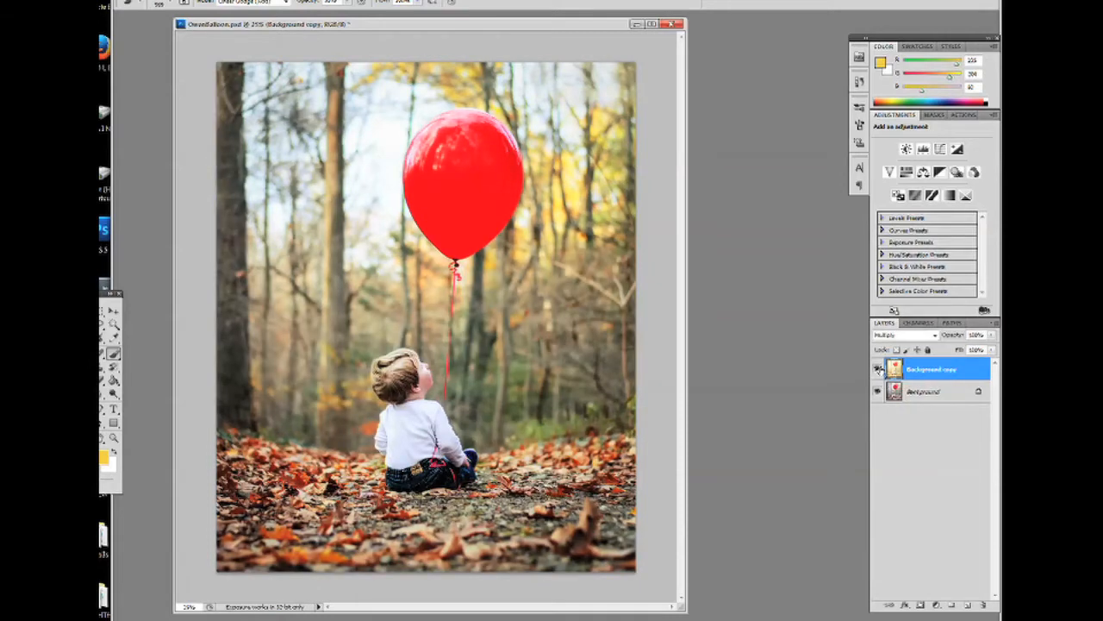
{"action": "left_click", "coordinate": [879, 368]}
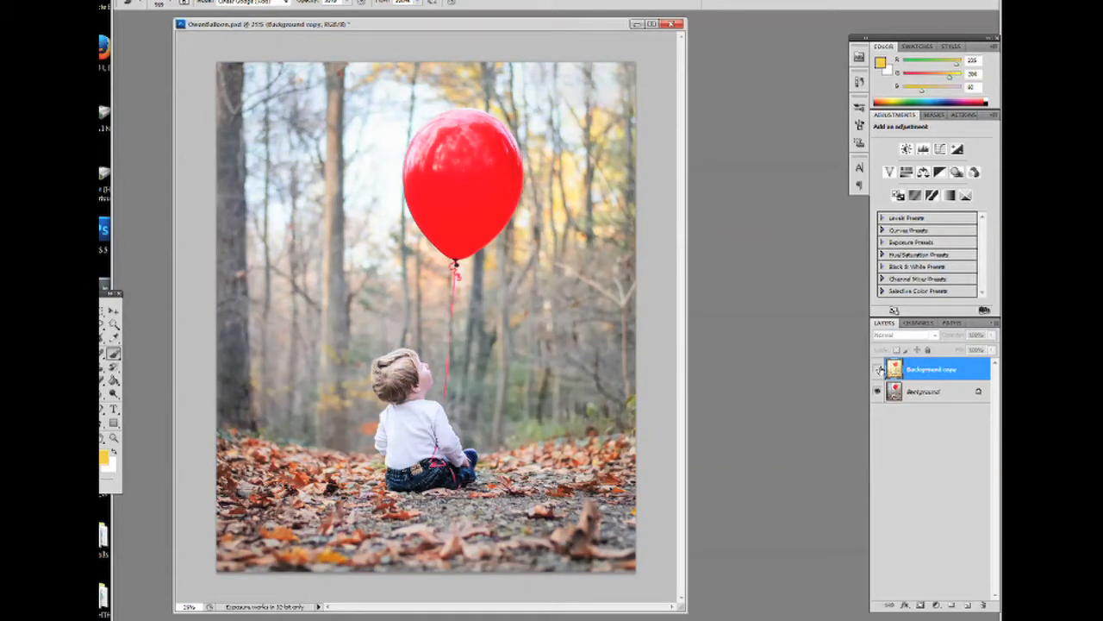
{"action": "left_click", "coordinate": [879, 369]}
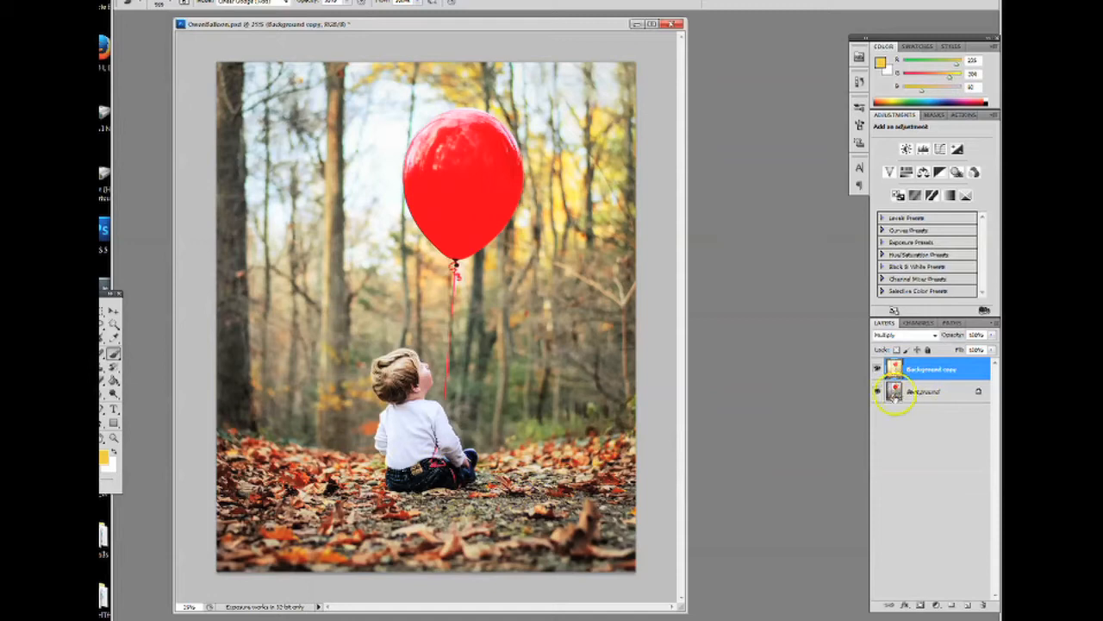
- Try painting yellow light directly on the Background layer around the boy and the trees above him, and undo it
{"action": "left_click", "coordinate": [894, 398]}
{"action": "mouse_move", "coordinate": [418, 405]}
{"action": "left_mouse_down"}
{"action": "mouse_move", "coordinate": [333, 382]}
{"action": "mouse_move", "coordinate": [349, 421]}
{"action": "mouse_move", "coordinate": [414, 375]}
{"action": "mouse_move", "coordinate": [470, 435]}
{"action": "mouse_move", "coordinate": [357, 207]}
{"action": "left_mouse_up"}
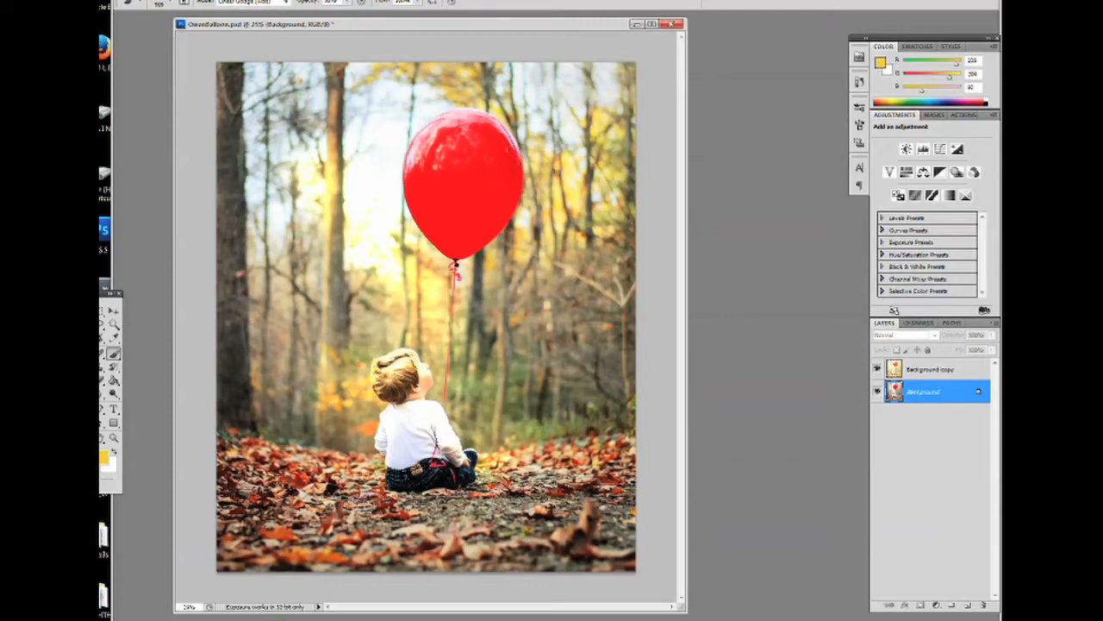
{"action": "left_click", "coordinate": [168, 1]}
{"action": "left_click", "coordinate": [182, 16]}
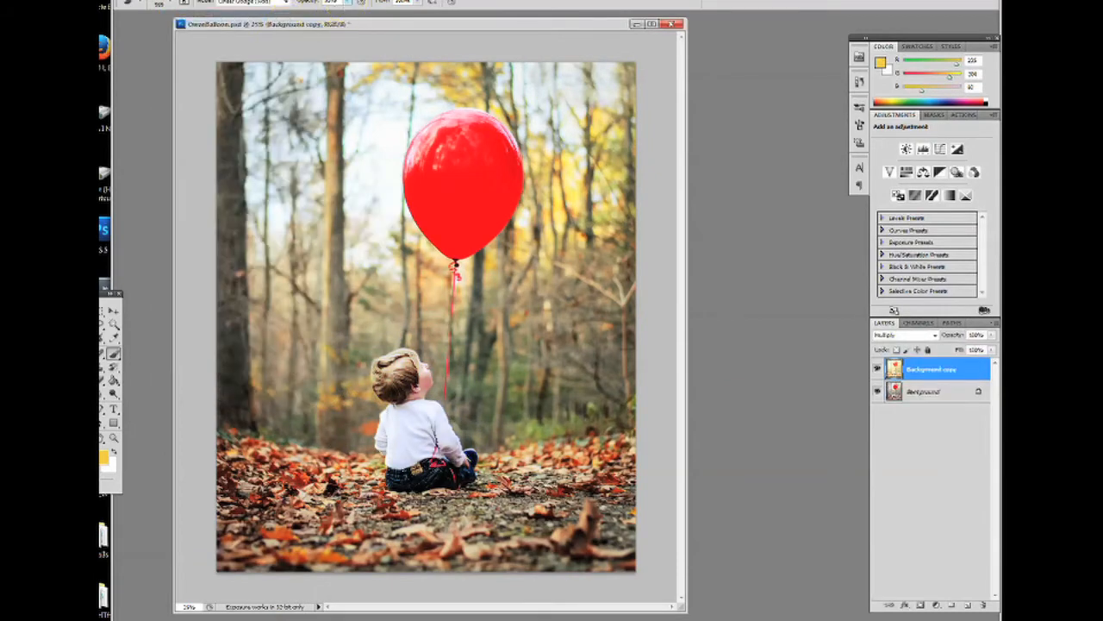
- Adjust the brush opacity and paint yellow light over the woods and leafy ground on the Background layer
{"action": "left_click", "coordinate": [345, 11]}
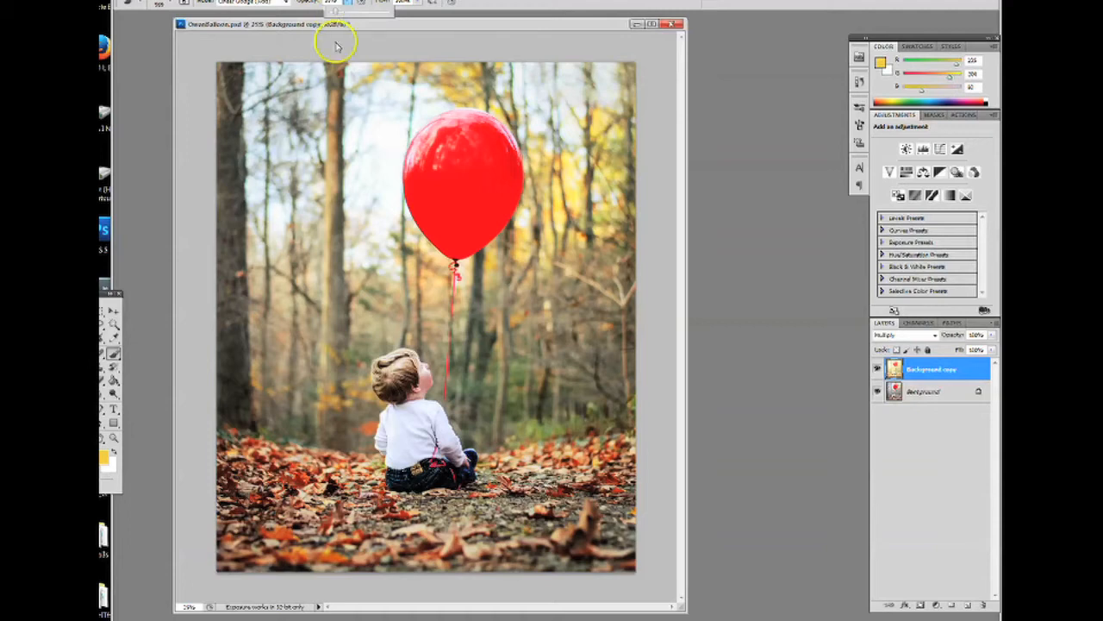
{"action": "left_click", "coordinate": [918, 392]}
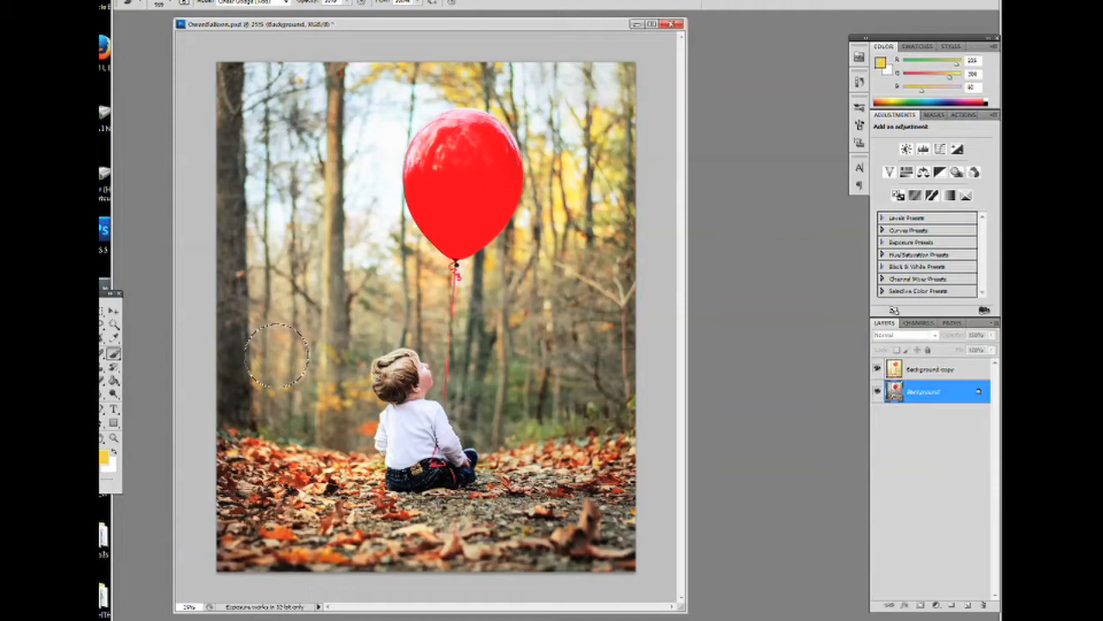
{"action": "mouse_move", "coordinate": [276, 355]}
{"action": "left_mouse_down"}
{"action": "mouse_move", "coordinate": [242, 228]}
{"action": "mouse_move", "coordinate": [261, 158]}
{"action": "mouse_move", "coordinate": [335, 332]}
{"action": "left_mouse_up"}
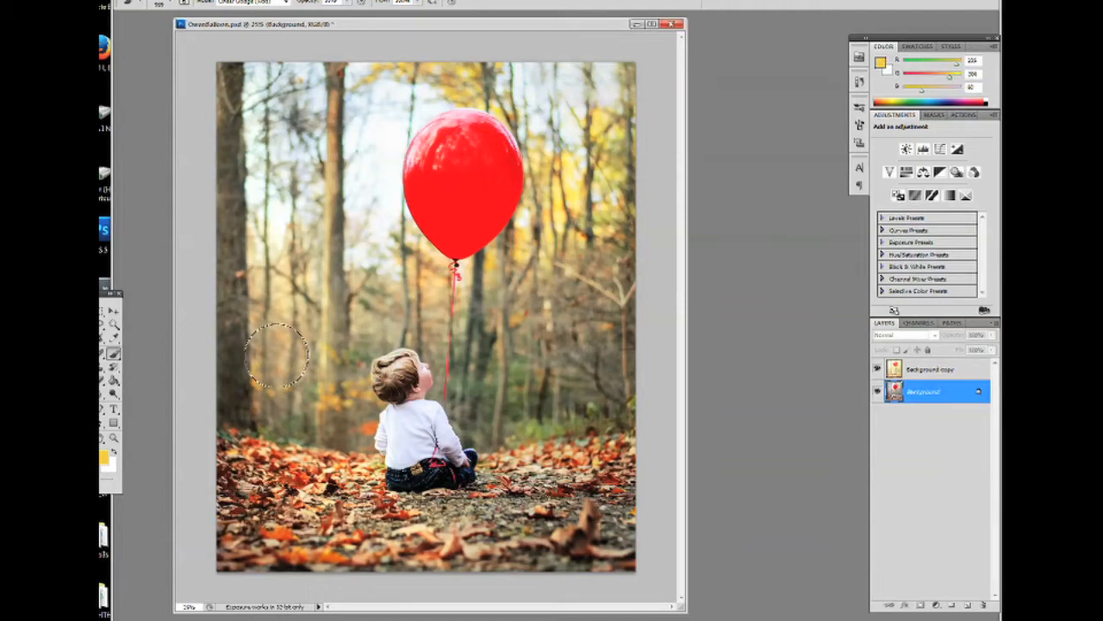
{"action": "mouse_move", "coordinate": [483, 530]}
{"action": "left_mouse_down"}
{"action": "mouse_move", "coordinate": [500, 487]}
{"action": "mouse_move", "coordinate": [478, 377]}
{"action": "mouse_move", "coordinate": [487, 317]}
{"action": "mouse_move", "coordinate": [510, 423]}
{"action": "mouse_move", "coordinate": [543, 278]}
{"action": "mouse_move", "coordinate": [601, 253]}
{"action": "mouse_move", "coordinate": [630, 221]}
{"action": "mouse_move", "coordinate": [544, 431]}
{"action": "mouse_move", "coordinate": [613, 485]}
{"action": "mouse_move", "coordinate": [580, 526]}
{"action": "mouse_move", "coordinate": [241, 540]}
{"action": "mouse_move", "coordinate": [625, 465]}
{"action": "mouse_move", "coordinate": [610, 539]}
{"action": "mouse_move", "coordinate": [256, 512]}
{"action": "mouse_move", "coordinate": [263, 547]}
{"action": "mouse_move", "coordinate": [303, 431]}
{"action": "mouse_move", "coordinate": [315, 438]}
{"action": "mouse_move", "coordinate": [222, 384]}
{"action": "mouse_move", "coordinate": [240, 437]}
{"action": "left_mouse_up"}
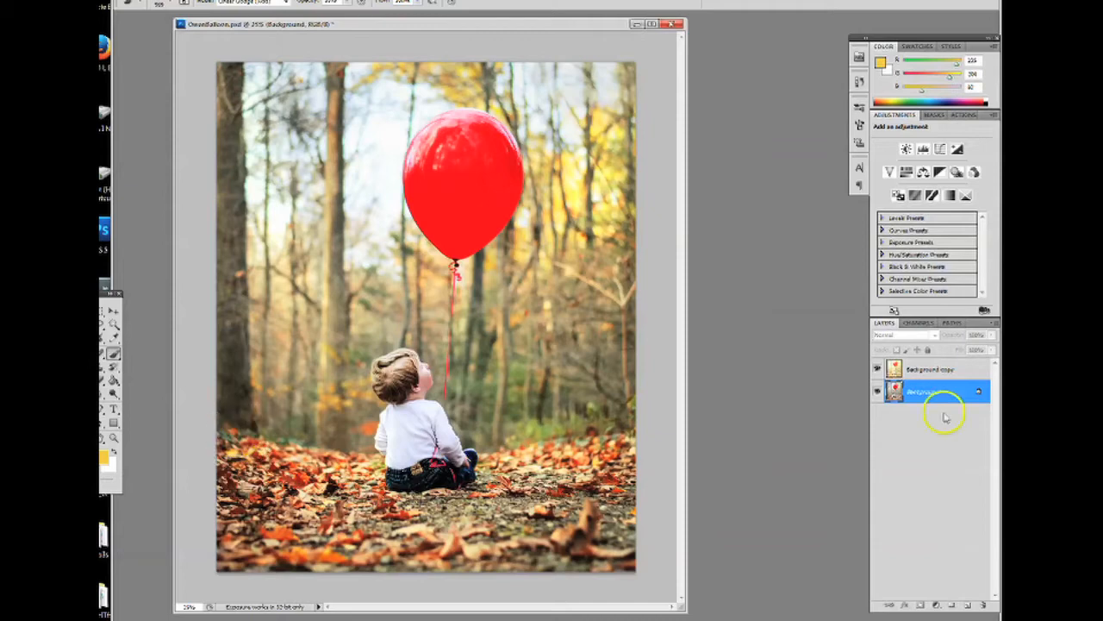
- Toggle the Background copy layer's visibility to compare the photo with and without the Multiply layer
{"action": "left_click", "coordinate": [877, 371]}
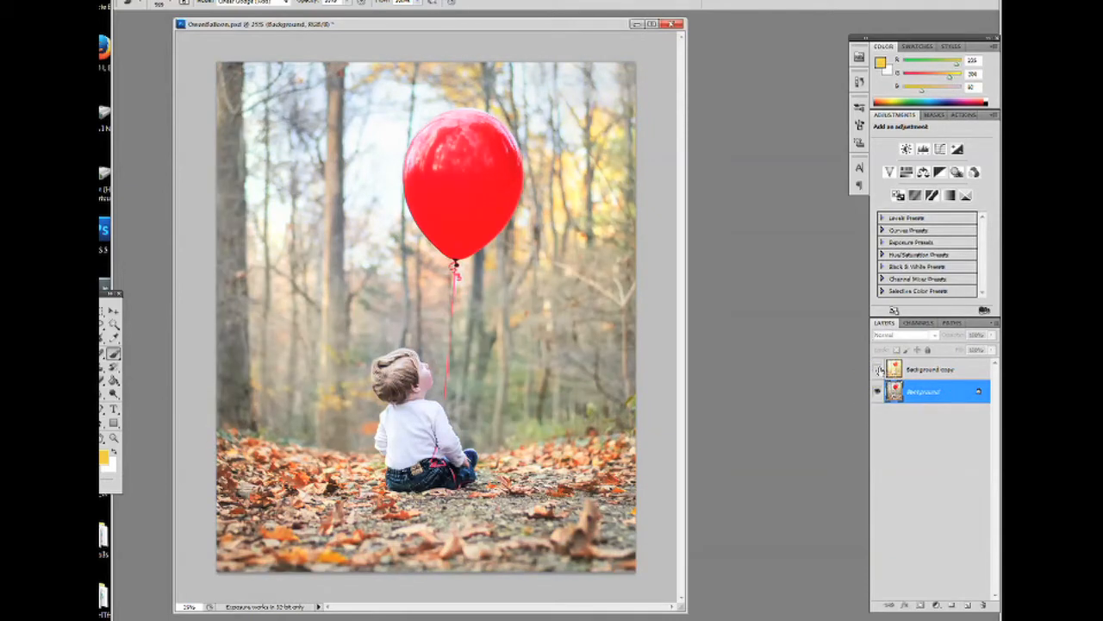
{"action": "left_click", "coordinate": [877, 370]}
{"action": "left_click", "coordinate": [878, 371]}
{"action": "left_click", "coordinate": [878, 369]}
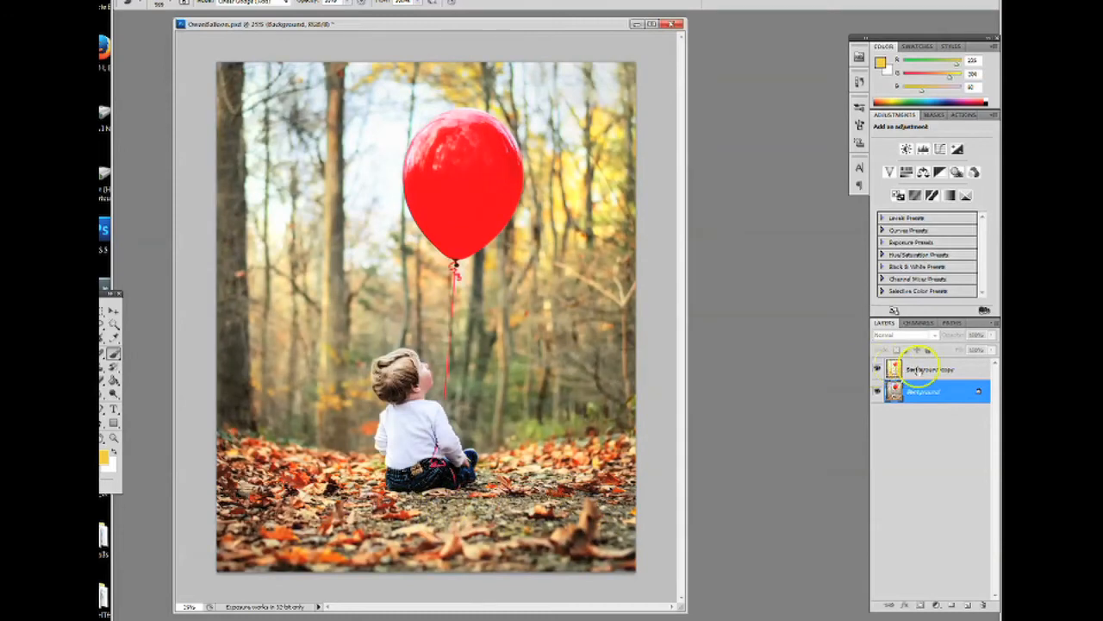
- Merge the visible Background copy and Background layers into one
{"action": "left_click", "coordinate": [924, 371]}
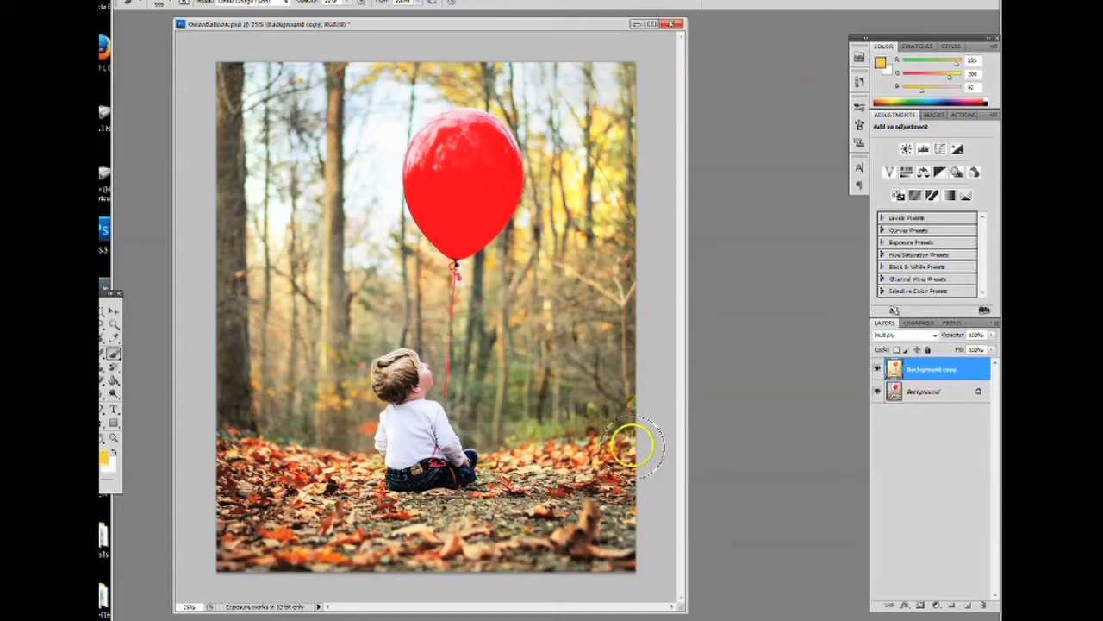
{"action": "left_click", "coordinate": [888, 391]}
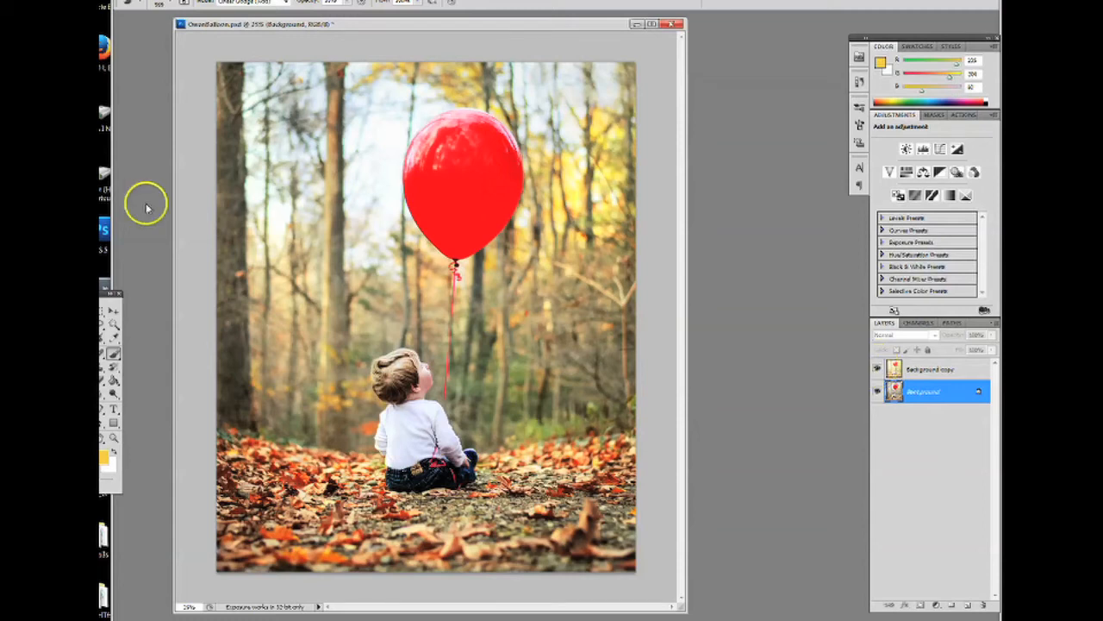
{"action": "left_click", "coordinate": [218, 1]}
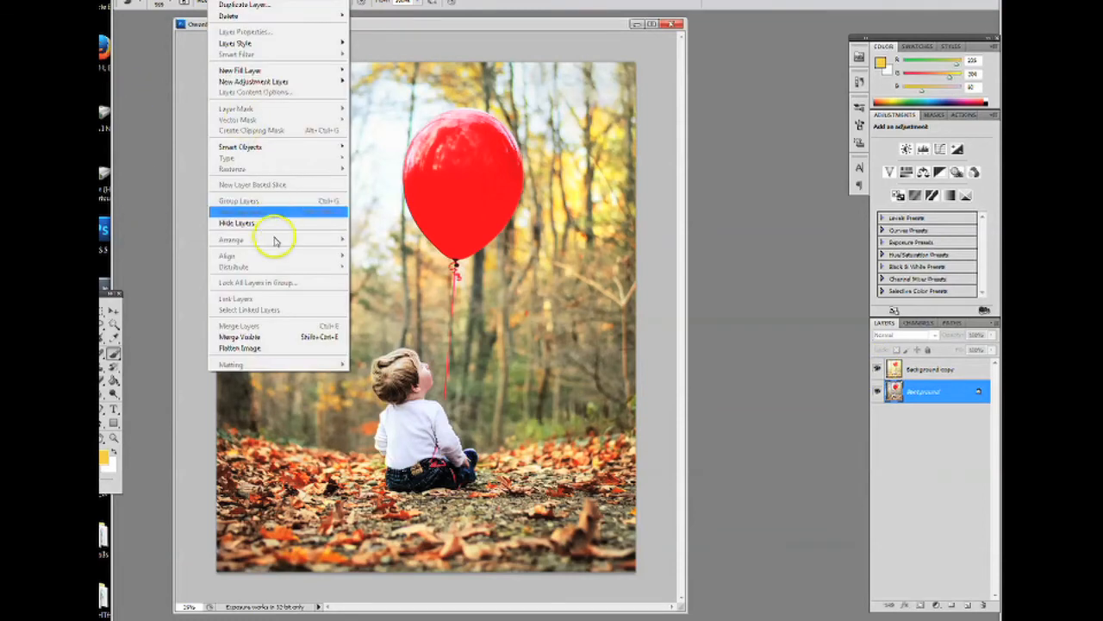
{"action": "left_click", "coordinate": [289, 337]}
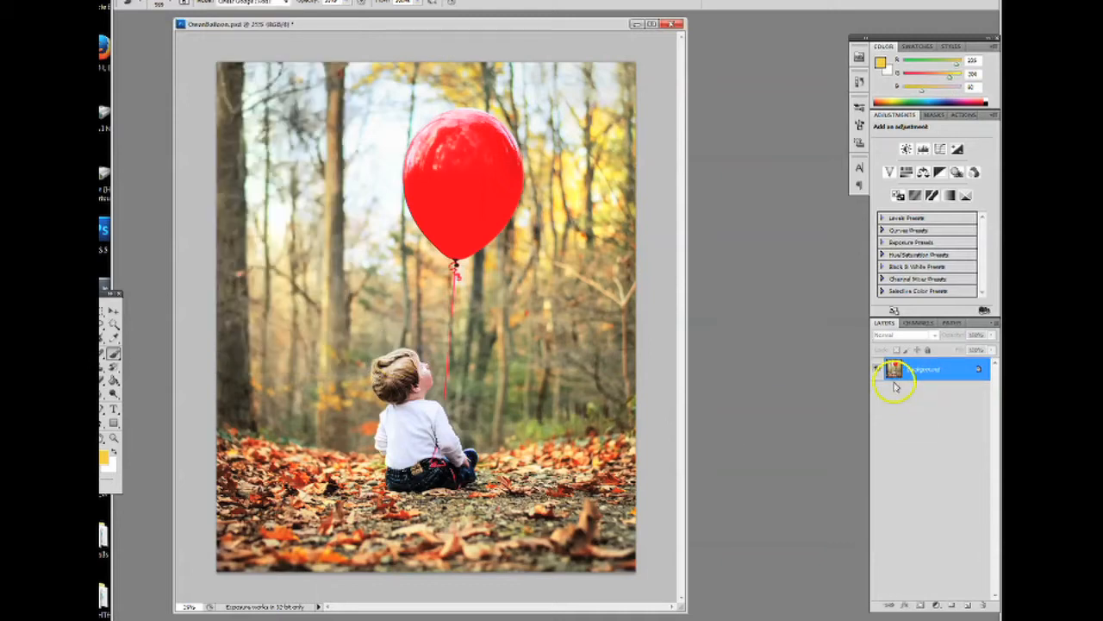
- Lasso the woods around the boy and balloon, soften them with a slight Gaussian Blur, and deselect
{"action": "left_click", "coordinate": [102, 323]}
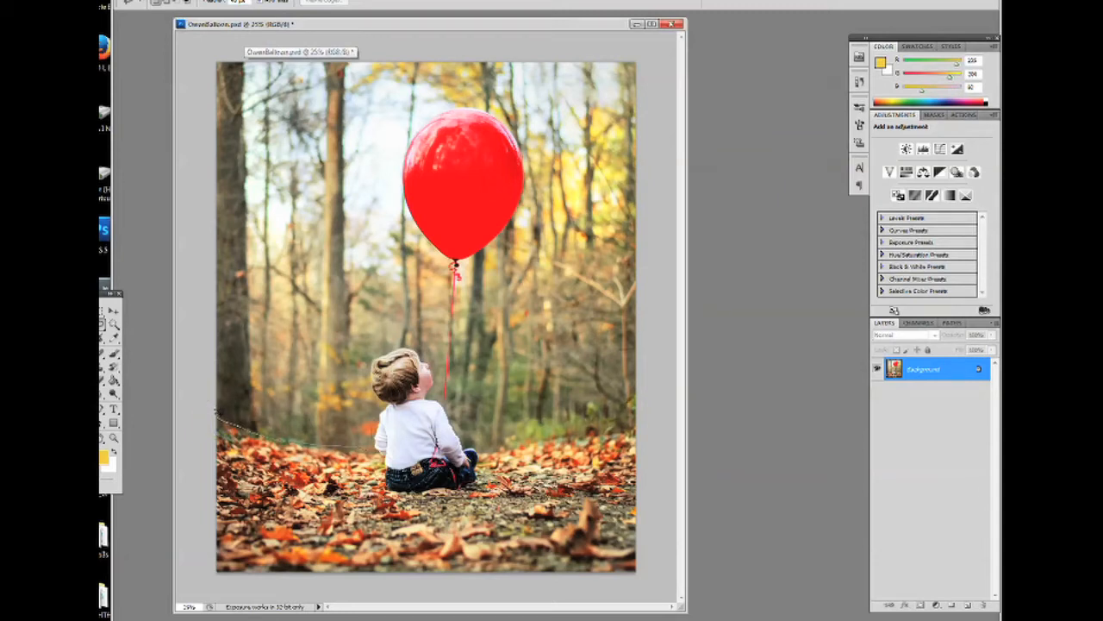
{"action": "mouse_move", "coordinate": [429, 348]}
{"action": "left_mouse_down"}
{"action": "mouse_move", "coordinate": [437, 256]}
{"action": "mouse_move", "coordinate": [412, 222]}
{"action": "mouse_move", "coordinate": [393, 152]}
{"action": "mouse_move", "coordinate": [431, 94]}
{"action": "mouse_move", "coordinate": [500, 88]}
{"action": "mouse_move", "coordinate": [538, 158]}
{"action": "mouse_move", "coordinate": [509, 243]}
{"action": "mouse_move", "coordinate": [466, 286]}
{"action": "mouse_move", "coordinate": [463, 417]}
{"action": "mouse_move", "coordinate": [481, 437]}
{"action": "mouse_move", "coordinate": [624, 415]}
{"action": "mouse_move", "coordinate": [645, 389]}
{"action": "mouse_move", "coordinate": [651, 32]}
{"action": "mouse_move", "coordinate": [213, 48]}
{"action": "mouse_move", "coordinate": [205, 402]}
{"action": "left_mouse_up"}
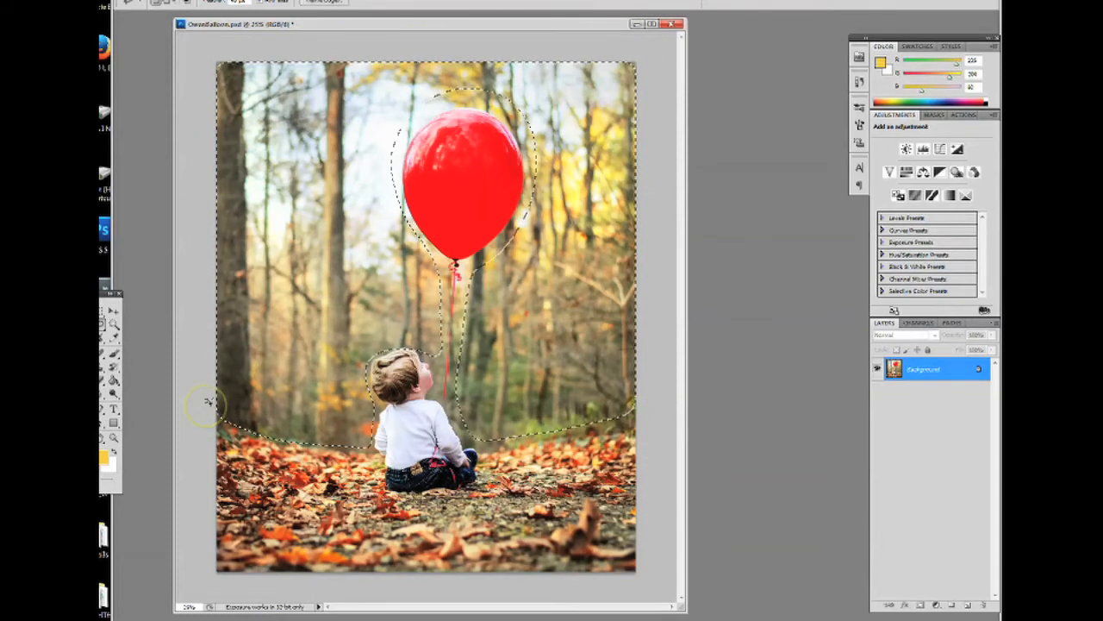
{"action": "left_click", "coordinate": [280, 0]}
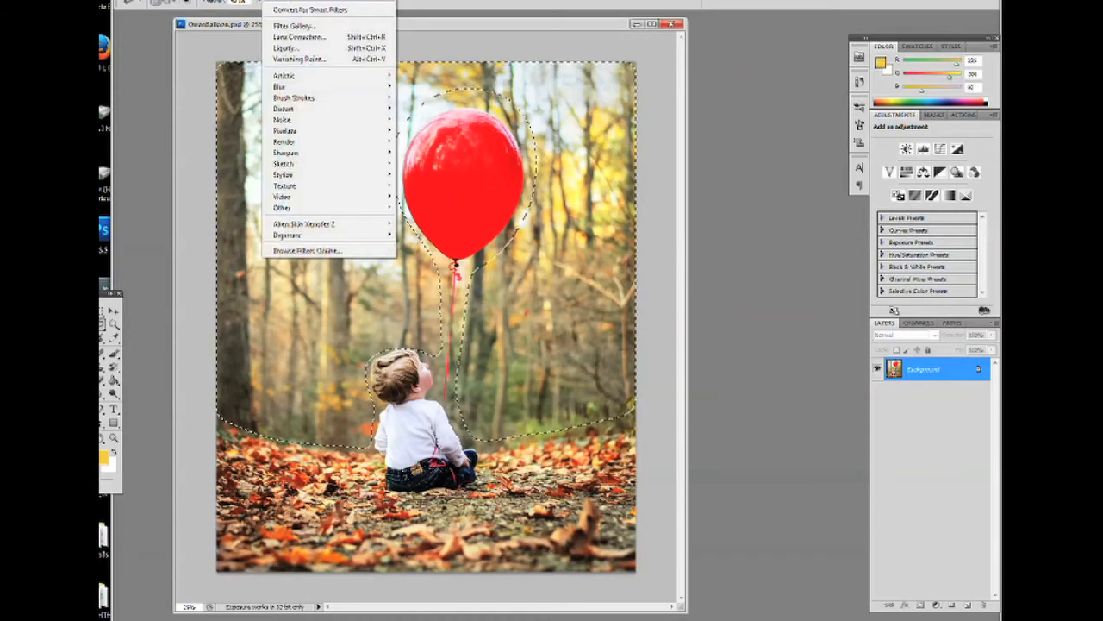
{"action": "mouse_move", "coordinate": [306, 86]}
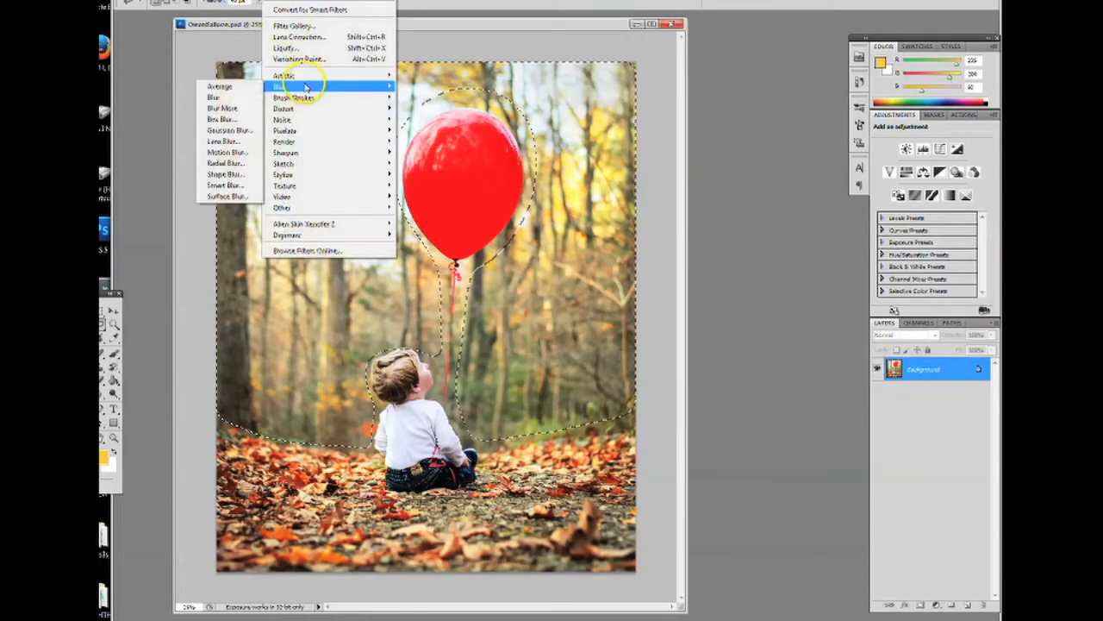
{"action": "left_click", "coordinate": [235, 98]}
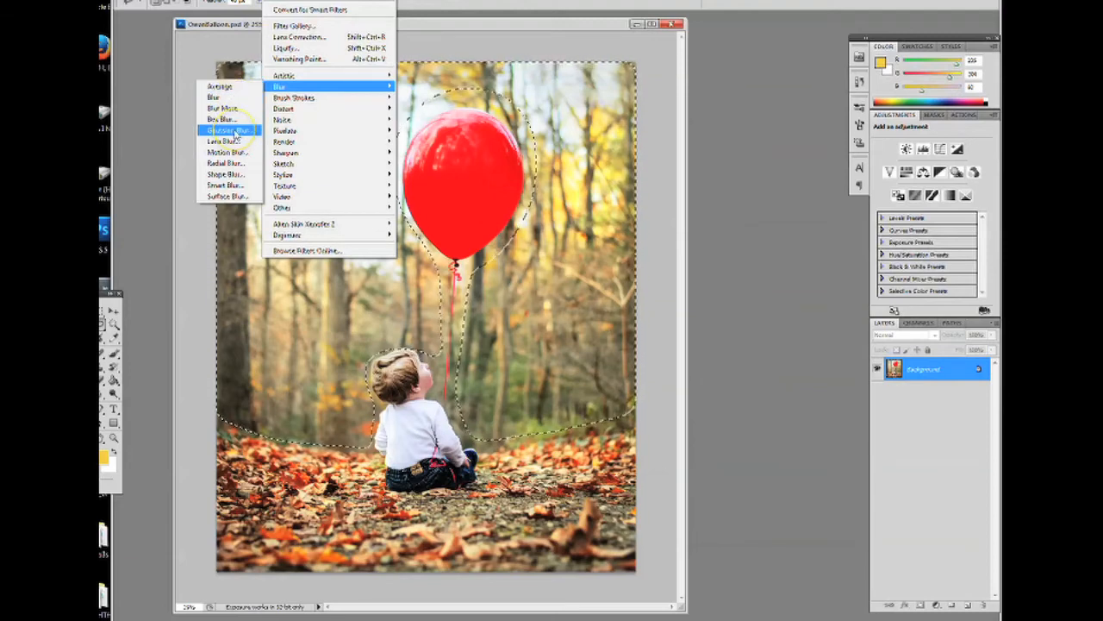
{"action": "left_click", "coordinate": [234, 131]}
{"action": "left_click", "coordinate": [592, 296]}
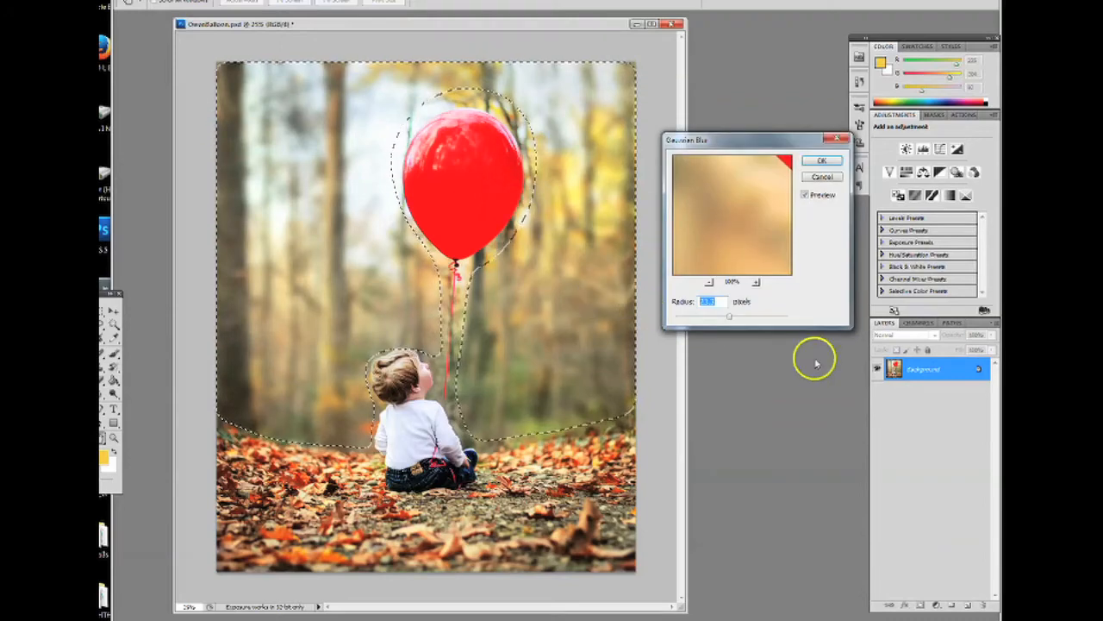
{"action": "left_click_drag", "start_coordinate": [730, 317], "coordinate": [703, 321]}
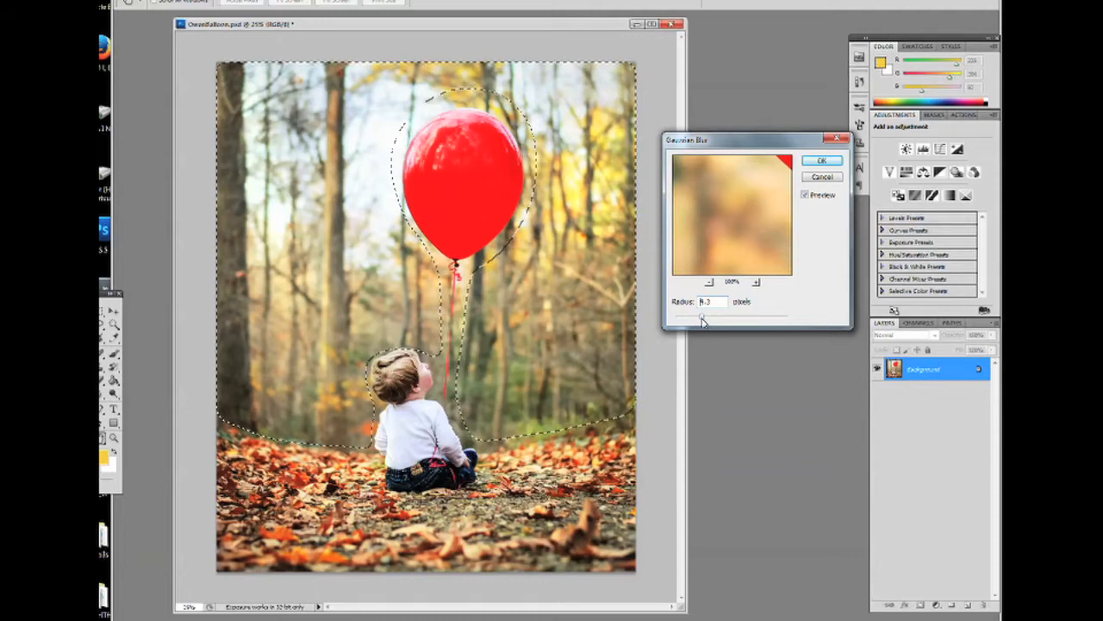
{"action": "left_click_drag", "start_coordinate": [689, 318], "coordinate": [703, 320]}
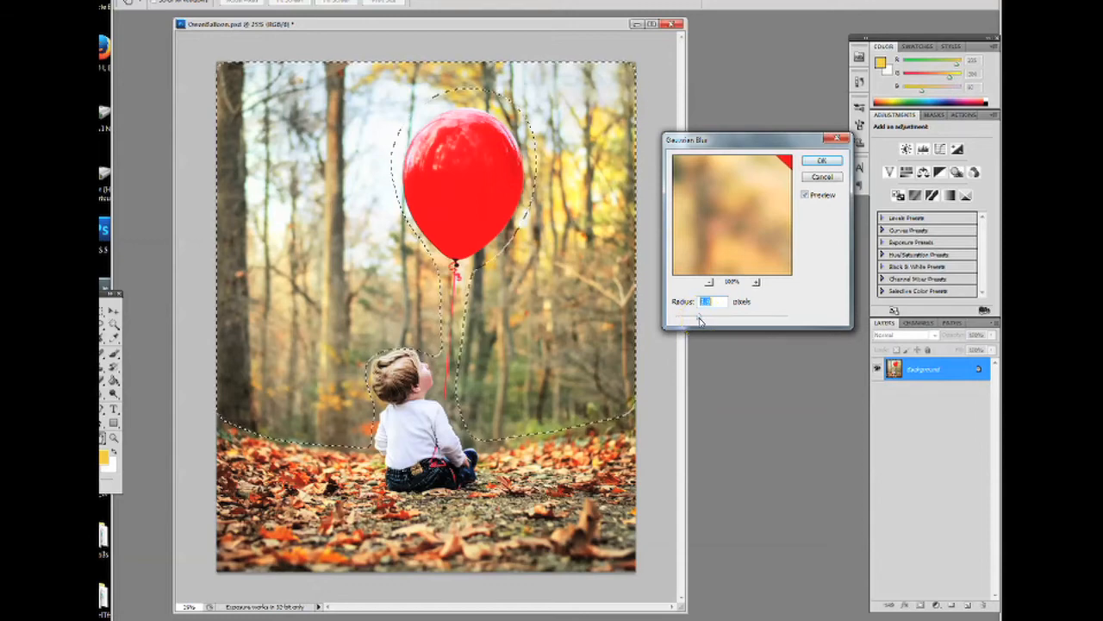
{"action": "left_click", "coordinate": [822, 162]}
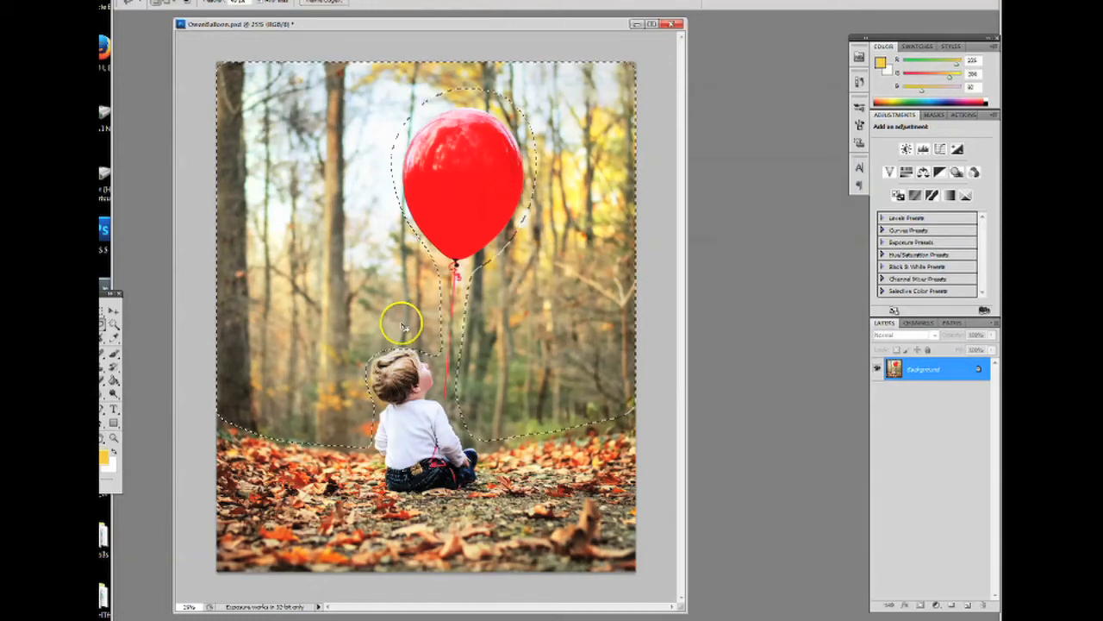
{"action": "key", "text": "ctrl+d"}
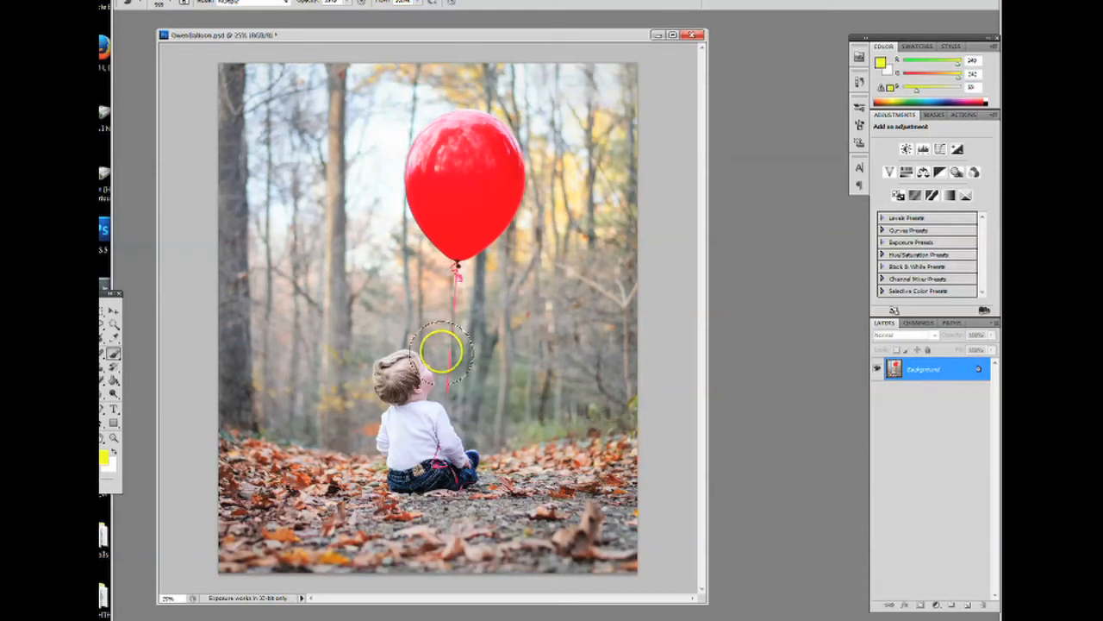
- Add a new empty layer above the Background of the original, unpainted photo
{"action": "left_click", "coordinate": [226, 0]}
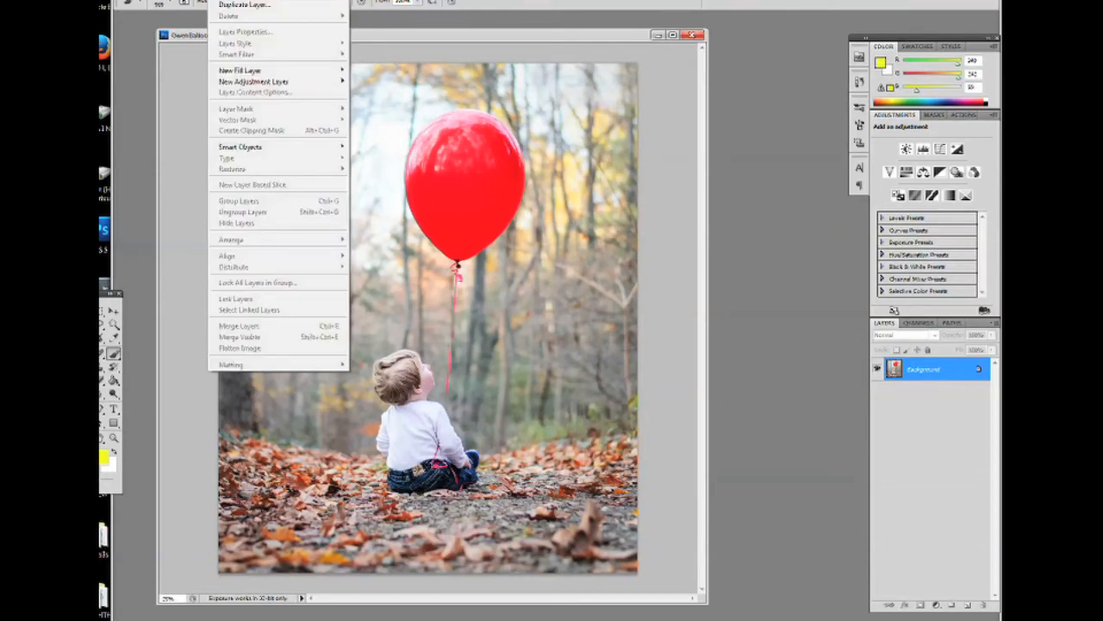
{"action": "mouse_move", "coordinate": [233, 0]}
{"action": "left_click", "coordinate": [129, 0]}
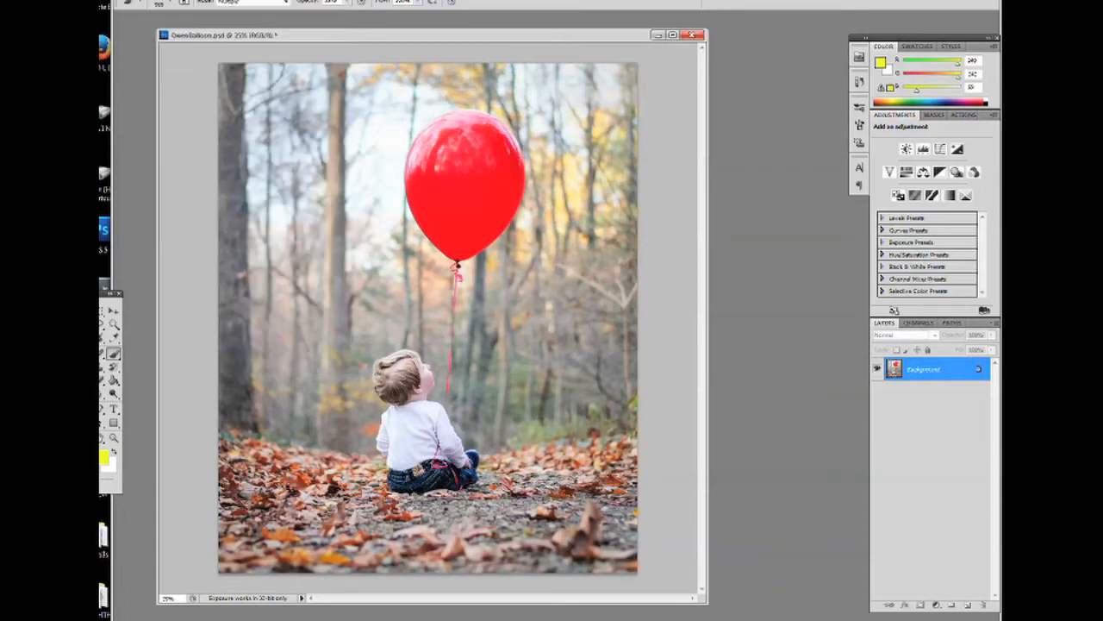
{"action": "left_click", "coordinate": [632, 185]}
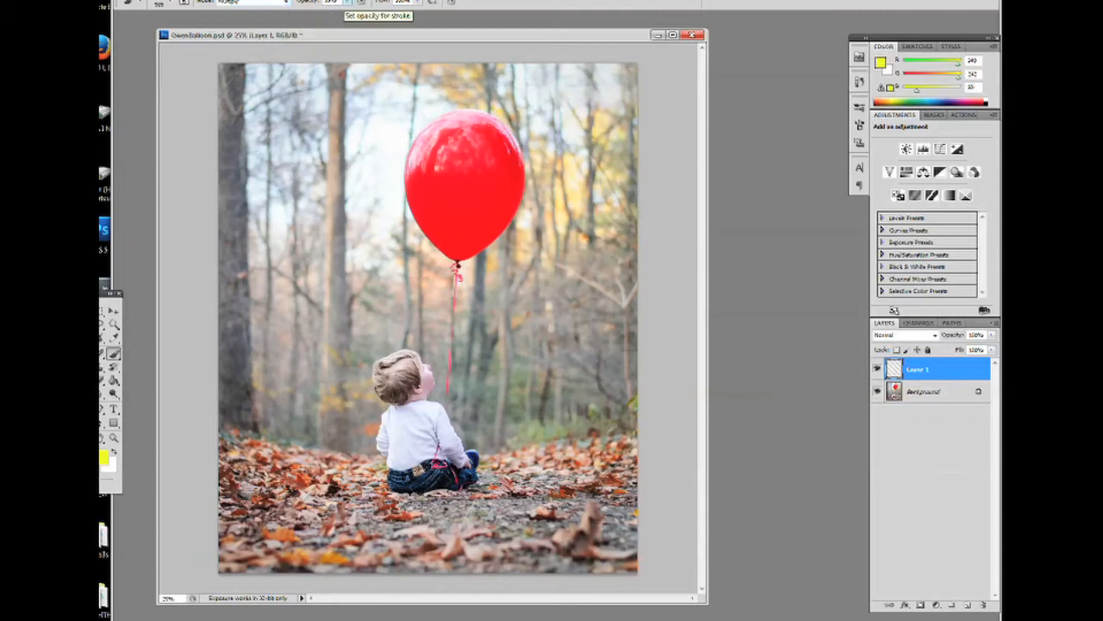
- Adjust the brush opacity and pick a slightly darker yellow as the foreground colour
{"action": "left_click", "coordinate": [347, 7]}
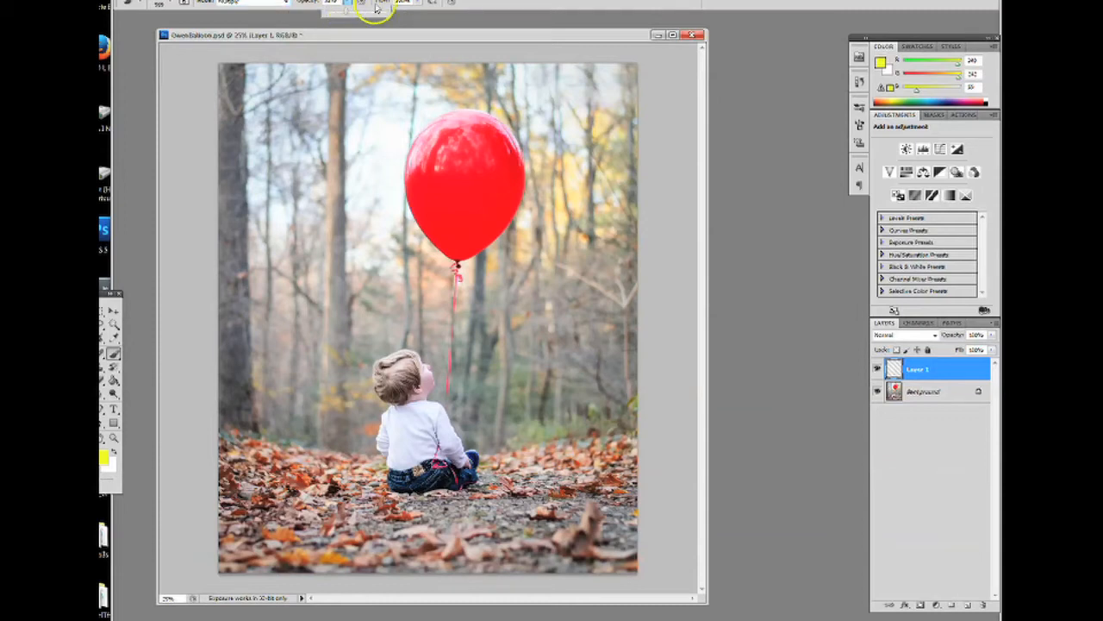
{"action": "left_click", "coordinate": [106, 459]}
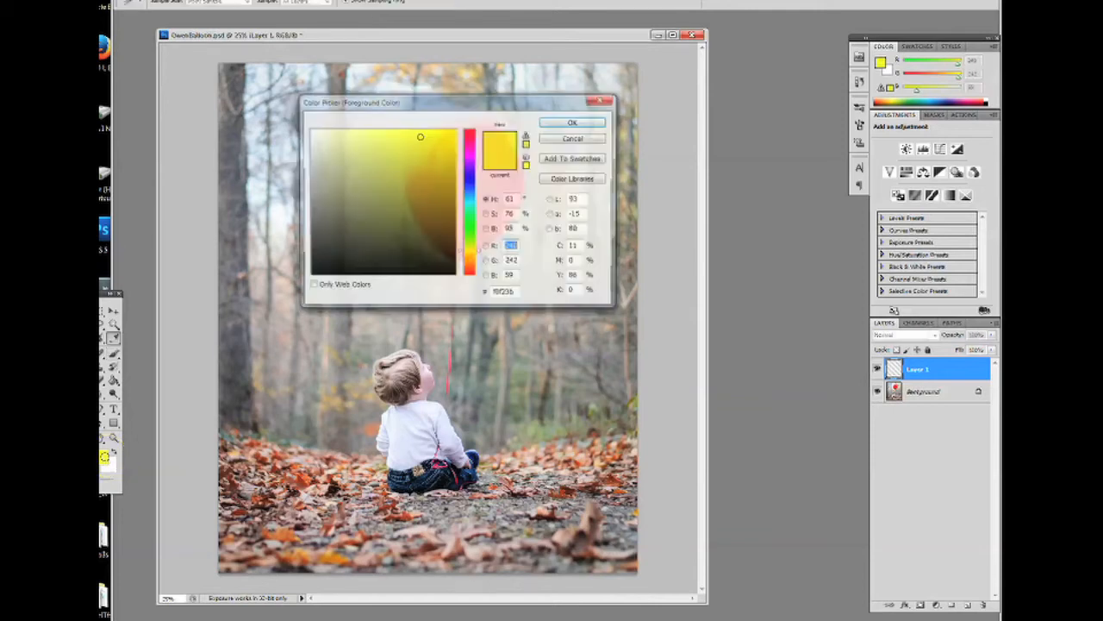
{"action": "left_click", "coordinate": [427, 143]}
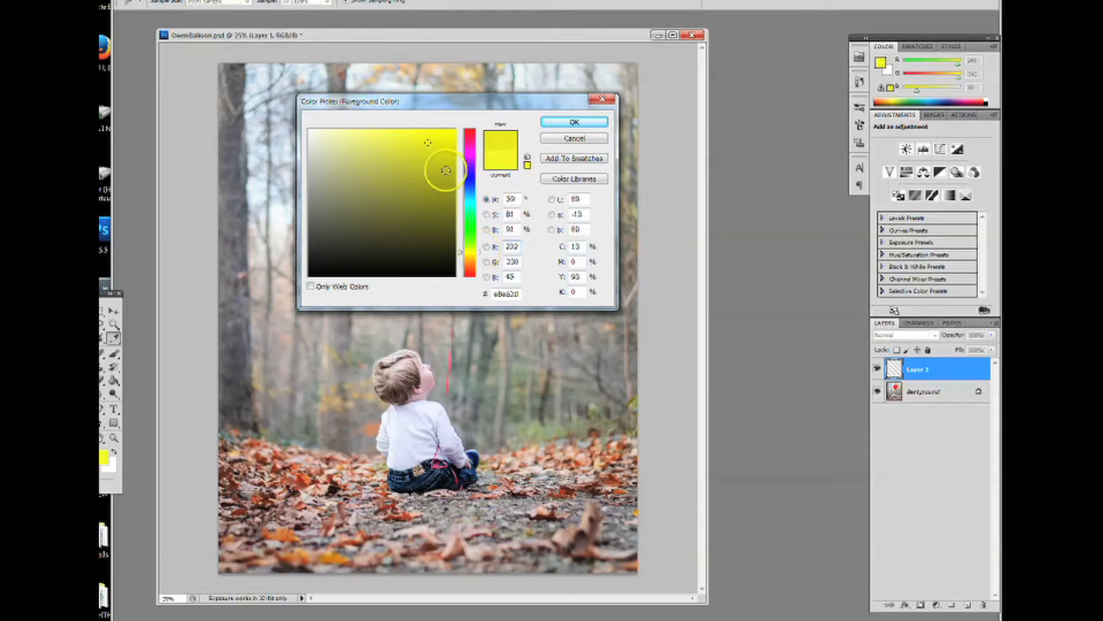
{"action": "left_click", "coordinate": [592, 125]}
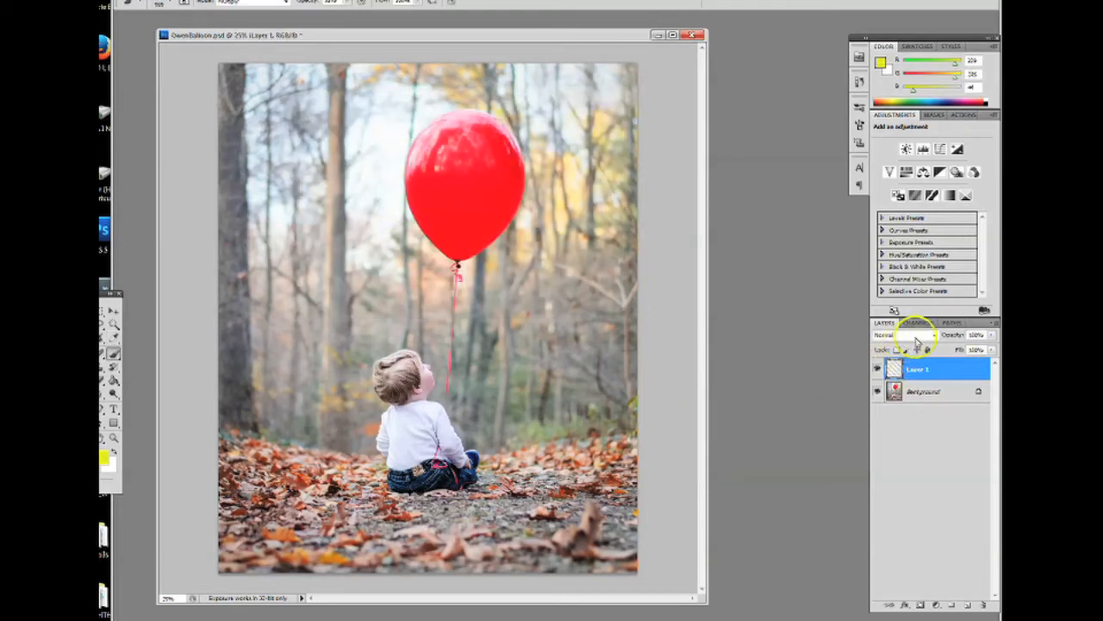
- Set the empty layer's blend mode to Overlay and paint yellow over the woods and leafy ground
{"action": "left_click", "coordinate": [936, 336]}
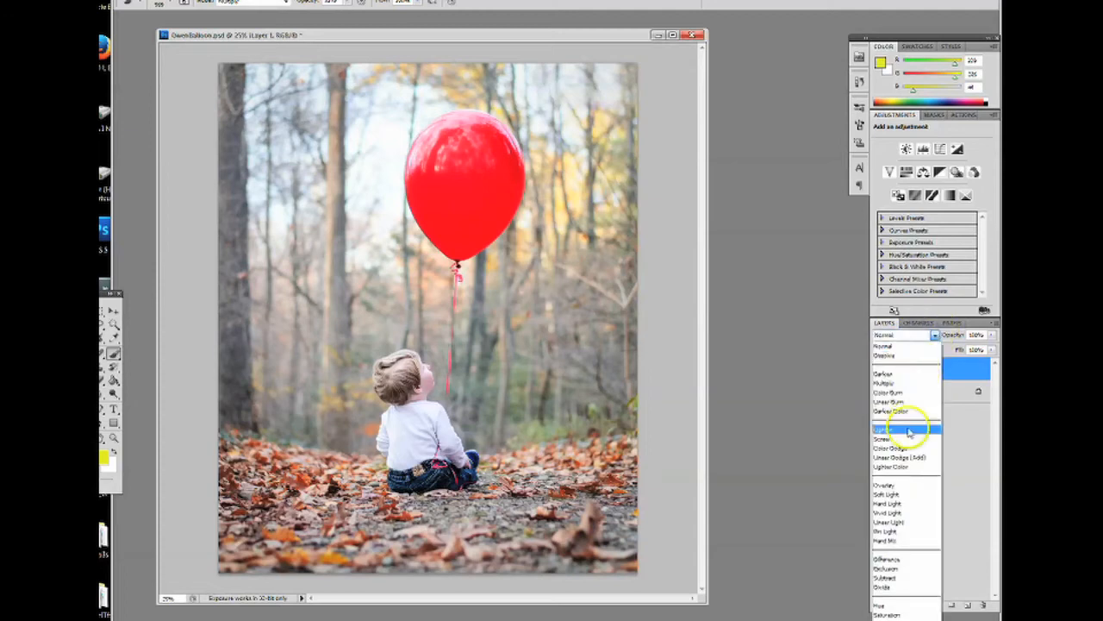
{"action": "left_click", "coordinate": [903, 488]}
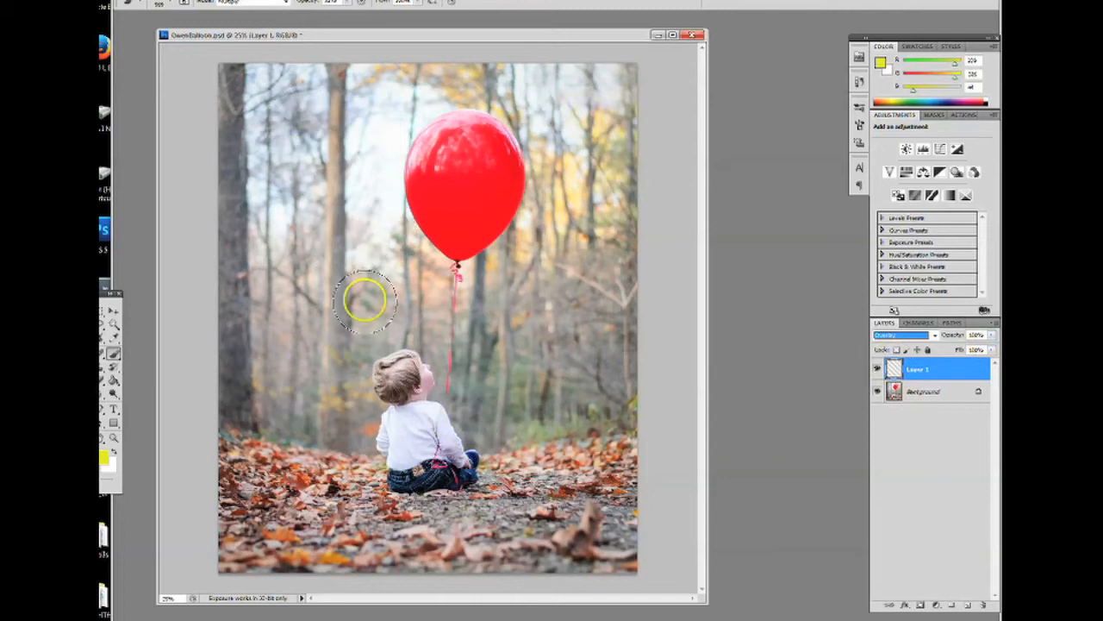
{"action": "mouse_move", "coordinate": [362, 251]}
{"action": "left_mouse_down"}
{"action": "mouse_move", "coordinate": [387, 327]}
{"action": "mouse_move", "coordinate": [364, 470]}
{"action": "mouse_move", "coordinate": [487, 516]}
{"action": "mouse_move", "coordinate": [289, 433]}
{"action": "mouse_move", "coordinate": [277, 515]}
{"action": "mouse_move", "coordinate": [258, 548]}
{"action": "mouse_move", "coordinate": [233, 324]}
{"action": "mouse_move", "coordinate": [276, 224]}
{"action": "mouse_move", "coordinate": [259, 86]}
{"action": "mouse_move", "coordinate": [234, 78]}
{"action": "mouse_move", "coordinate": [375, 58]}
{"action": "mouse_move", "coordinate": [370, 247]}
{"action": "mouse_move", "coordinate": [394, 81]}
{"action": "mouse_move", "coordinate": [510, 74]}
{"action": "mouse_move", "coordinate": [543, 226]}
{"action": "mouse_move", "coordinate": [495, 298]}
{"action": "mouse_move", "coordinate": [491, 394]}
{"action": "mouse_move", "coordinate": [517, 470]}
{"action": "mouse_move", "coordinate": [528, 263]}
{"action": "mouse_move", "coordinate": [594, 434]}
{"action": "mouse_move", "coordinate": [527, 546]}
{"action": "mouse_move", "coordinate": [648, 368]}
{"action": "mouse_move", "coordinate": [606, 67]}
{"action": "mouse_move", "coordinate": [640, 264]}
{"action": "mouse_move", "coordinate": [537, 369]}
{"action": "mouse_move", "coordinate": [445, 319]}
{"action": "mouse_move", "coordinate": [412, 263]}
{"action": "mouse_move", "coordinate": [507, 431]}
{"action": "left_mouse_up"}
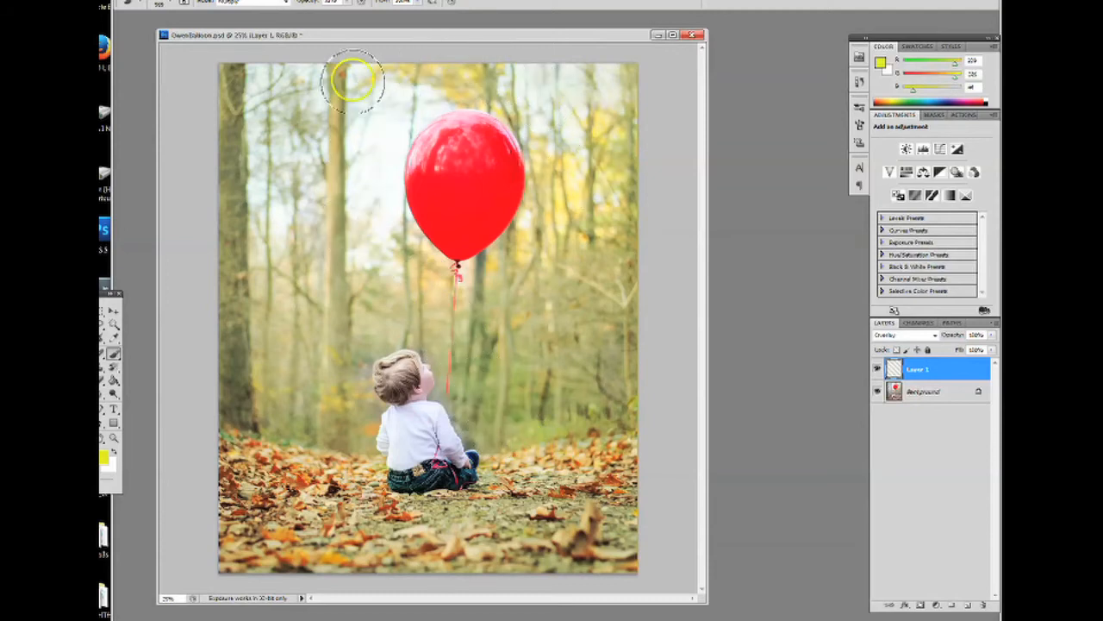
{"action": "mouse_move", "coordinate": [331, 461]}
{"action": "left_mouse_down"}
{"action": "mouse_move", "coordinate": [429, 518]}
{"action": "mouse_move", "coordinate": [487, 528]}
{"action": "mouse_move", "coordinate": [528, 494]}
{"action": "mouse_move", "coordinate": [487, 474]}
{"action": "left_mouse_up"}
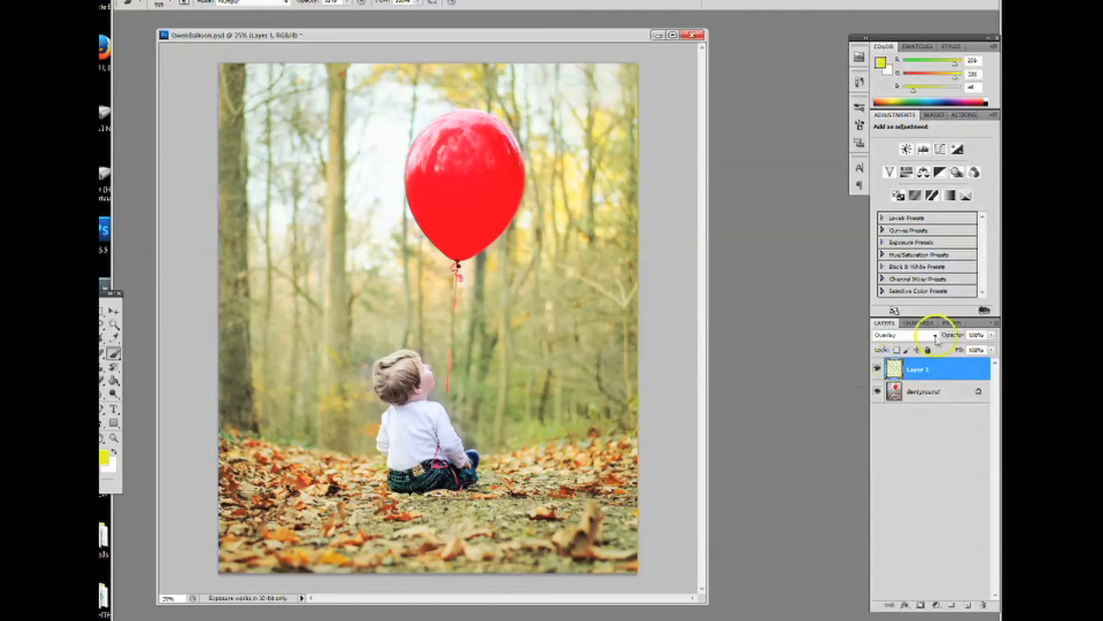
- Try Multiply as the painted layer's blend mode, and set it back to Overlay
{"action": "left_click", "coordinate": [914, 334]}
{"action": "left_click", "coordinate": [906, 383]}
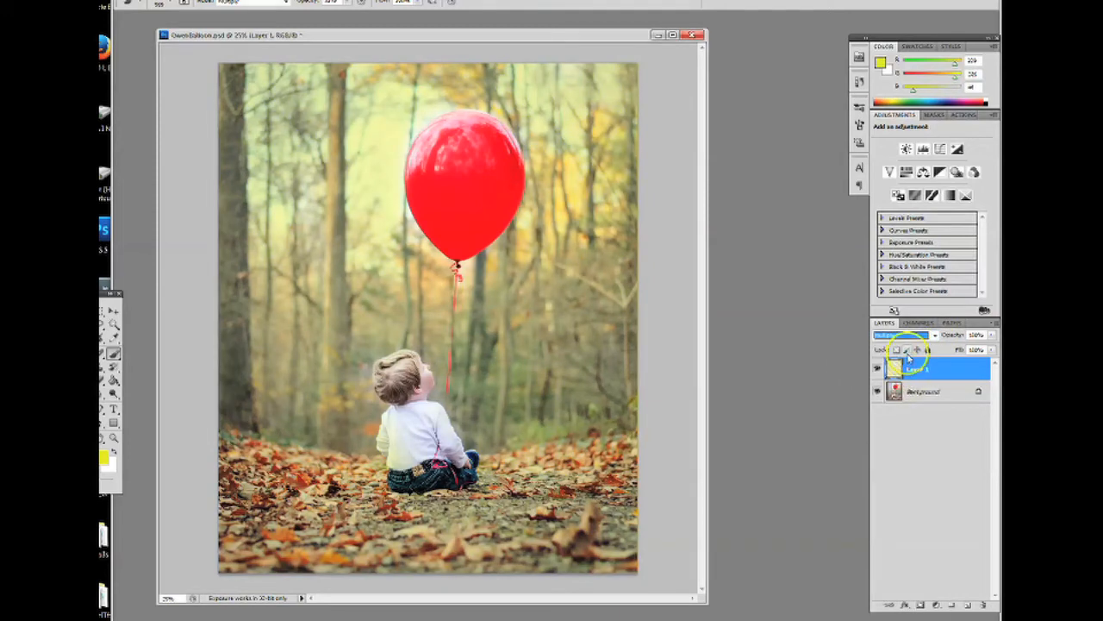
{"action": "left_click", "coordinate": [933, 334]}
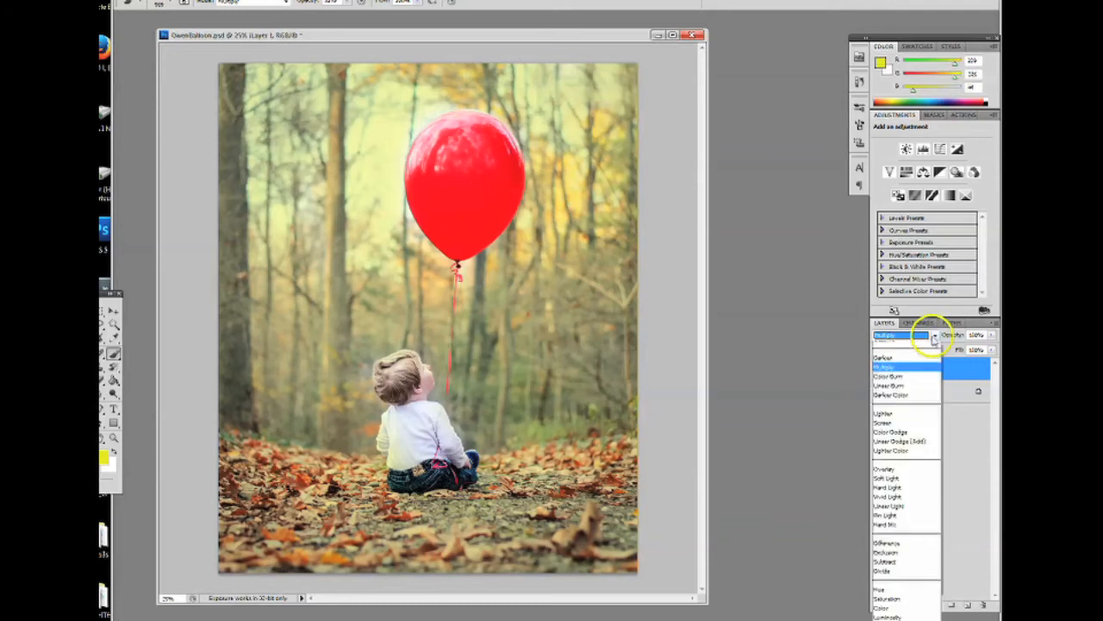
{"action": "left_click", "coordinate": [902, 484]}
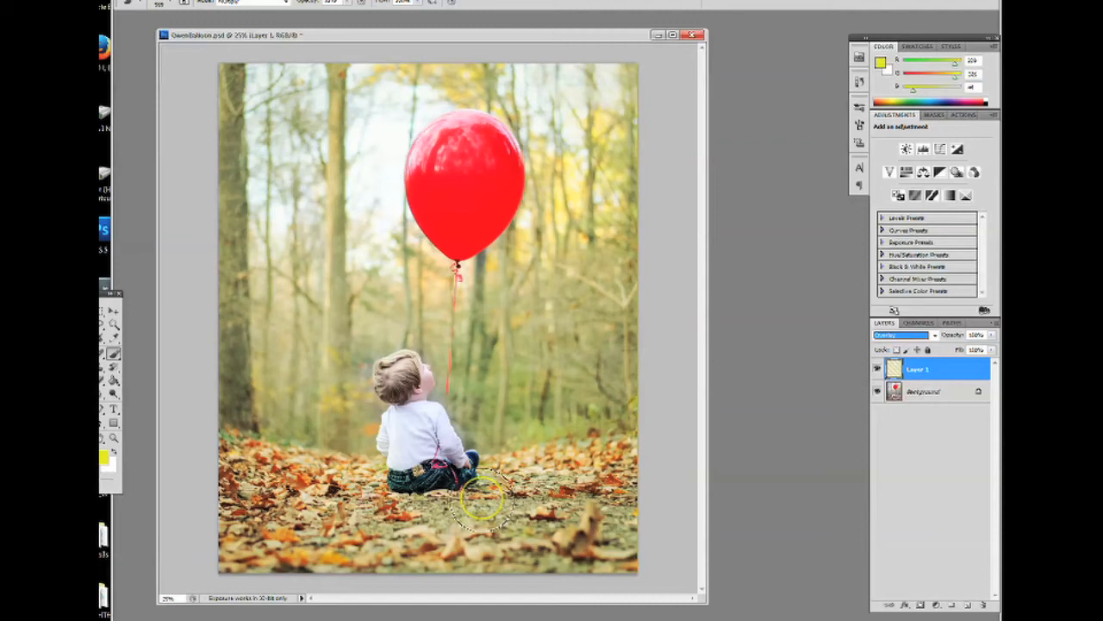
- Pick a warmer golden yellow as the foreground colour and paint it over the woods and leafy ground on the Overlay layer
{"action": "left_click", "coordinate": [104, 457]}
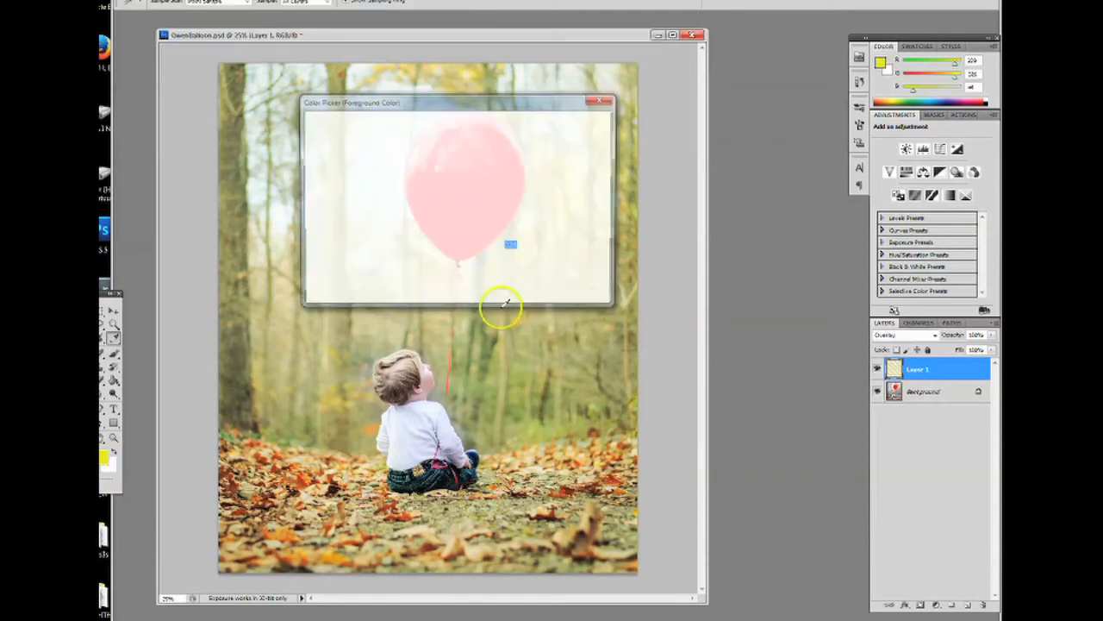
{"action": "left_click_drag", "start_coordinate": [479, 253], "coordinate": [480, 257]}
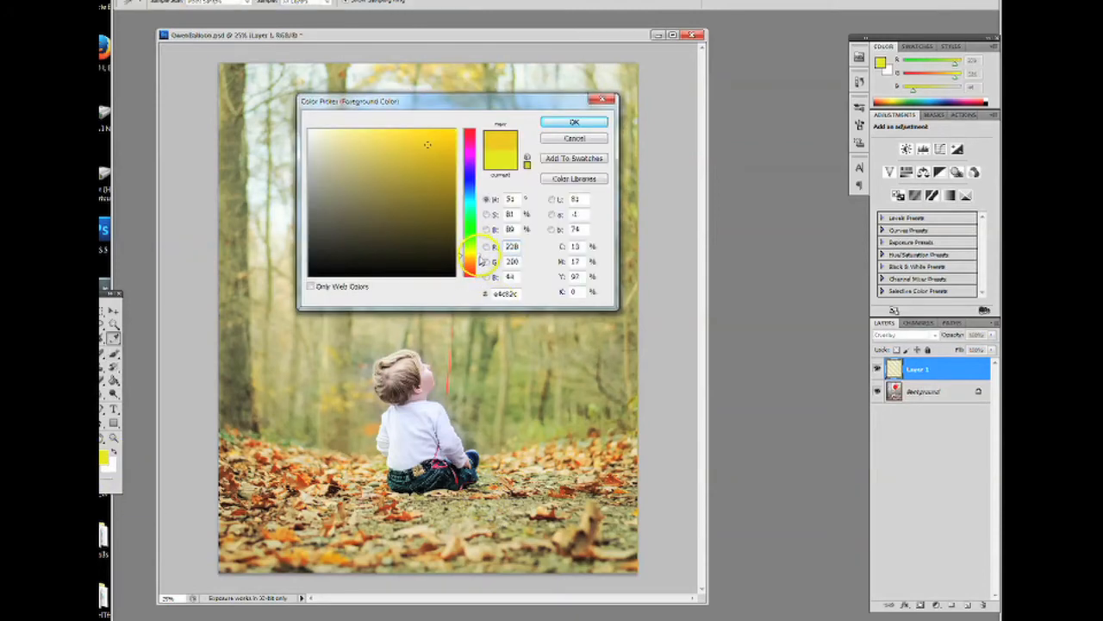
{"action": "left_click", "coordinate": [424, 152]}
{"action": "left_click", "coordinate": [574, 121]}
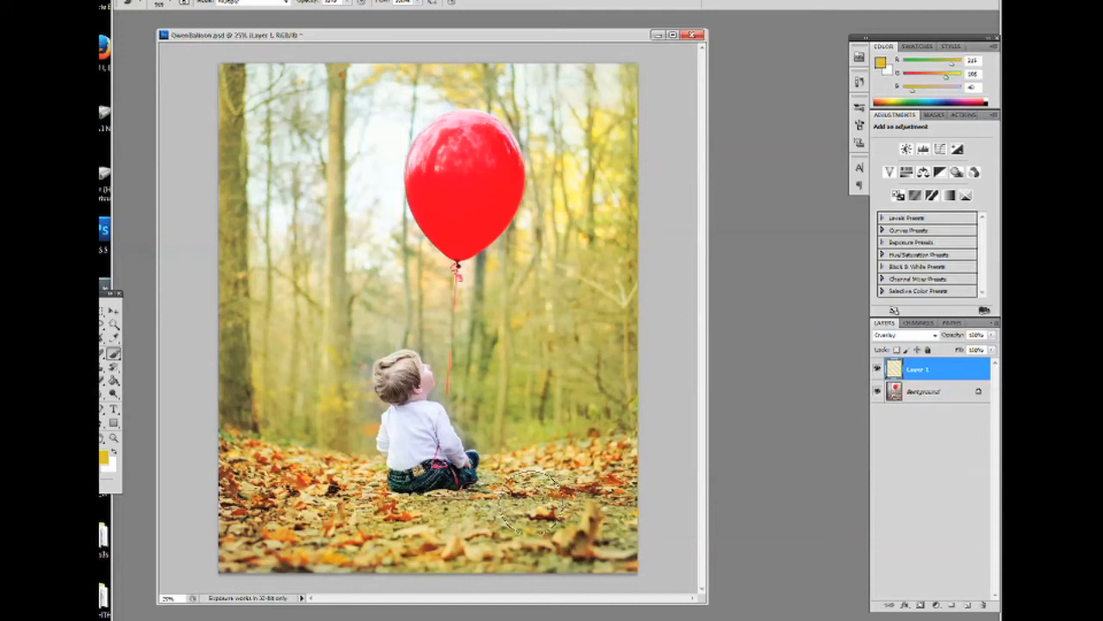
{"action": "mouse_move", "coordinate": [267, 419]}
{"action": "left_mouse_down"}
{"action": "mouse_move", "coordinate": [387, 298]}
{"action": "mouse_move", "coordinate": [395, 231]}
{"action": "mouse_move", "coordinate": [365, 234]}
{"action": "mouse_move", "coordinate": [356, 315]}
{"action": "mouse_move", "coordinate": [335, 363]}
{"action": "mouse_move", "coordinate": [345, 484]}
{"action": "mouse_move", "coordinate": [412, 472]}
{"action": "left_mouse_up"}
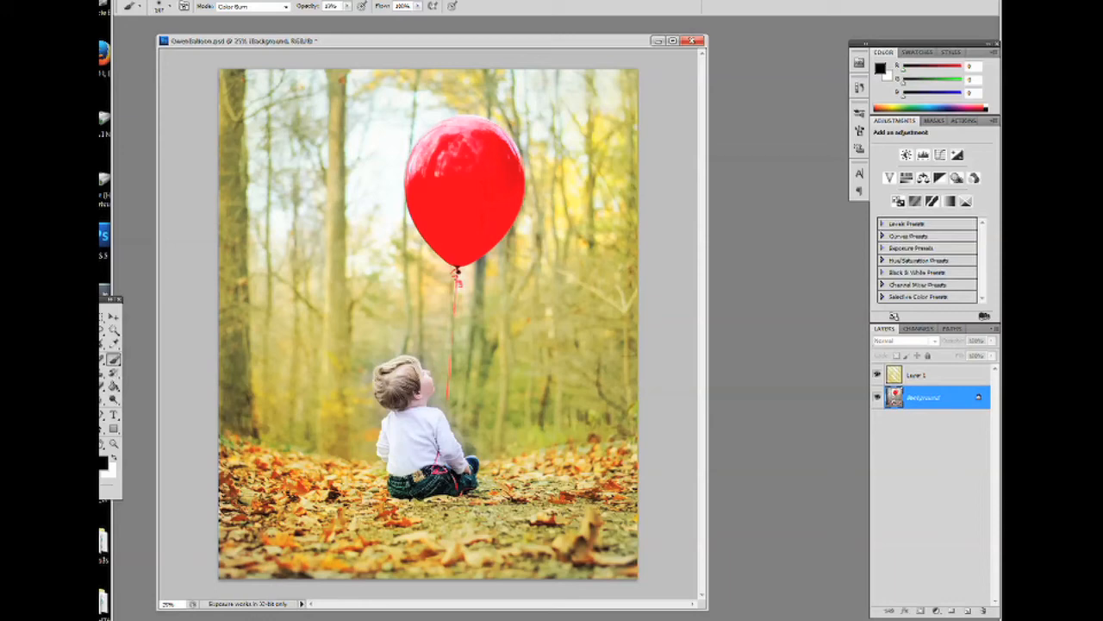
- Adjust the opacity of the black Color Burn brush and reduce its size for detail work on the boy
{"action": "key", "text": "ctrl+plus"}
{"action": "key", "text": "ctrl+plus"}
{"action": "key", "text": "ctrl+plus"}
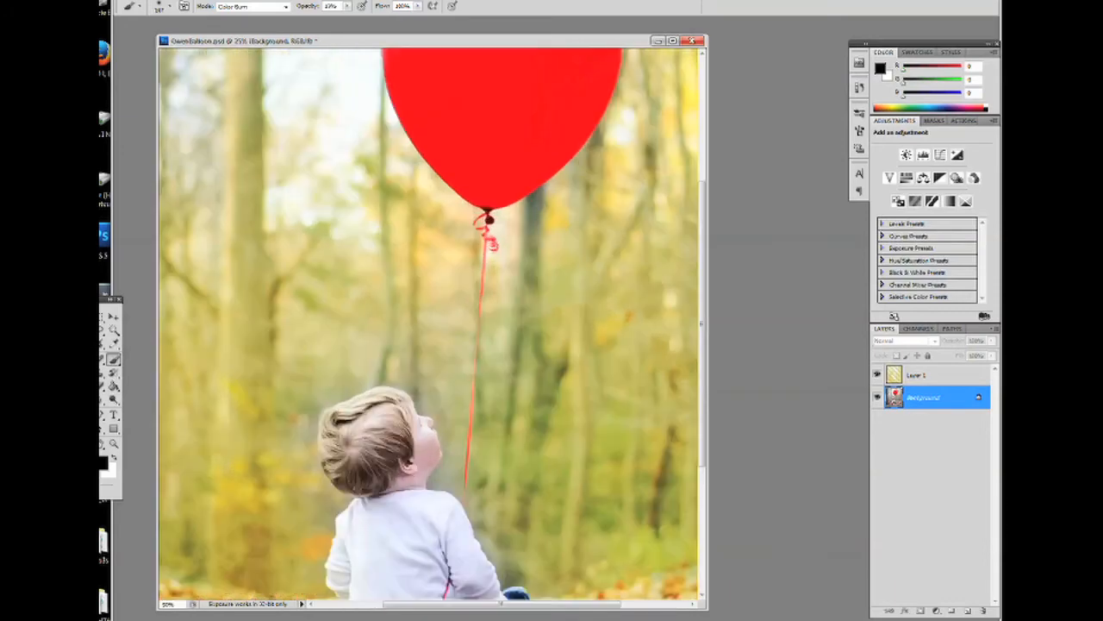
{"action": "left_click_drag", "start_coordinate": [707, 333], "coordinate": [709, 426]}
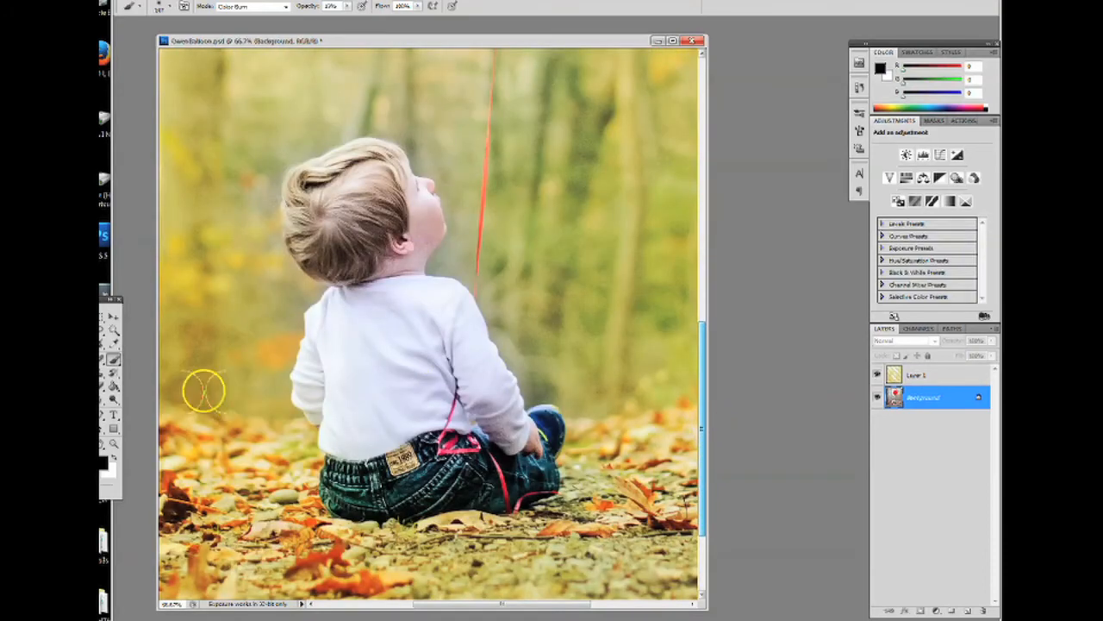
{"action": "left_click", "coordinate": [348, 9]}
{"action": "left_click_drag", "start_coordinate": [346, 17], "coordinate": [347, 19]}
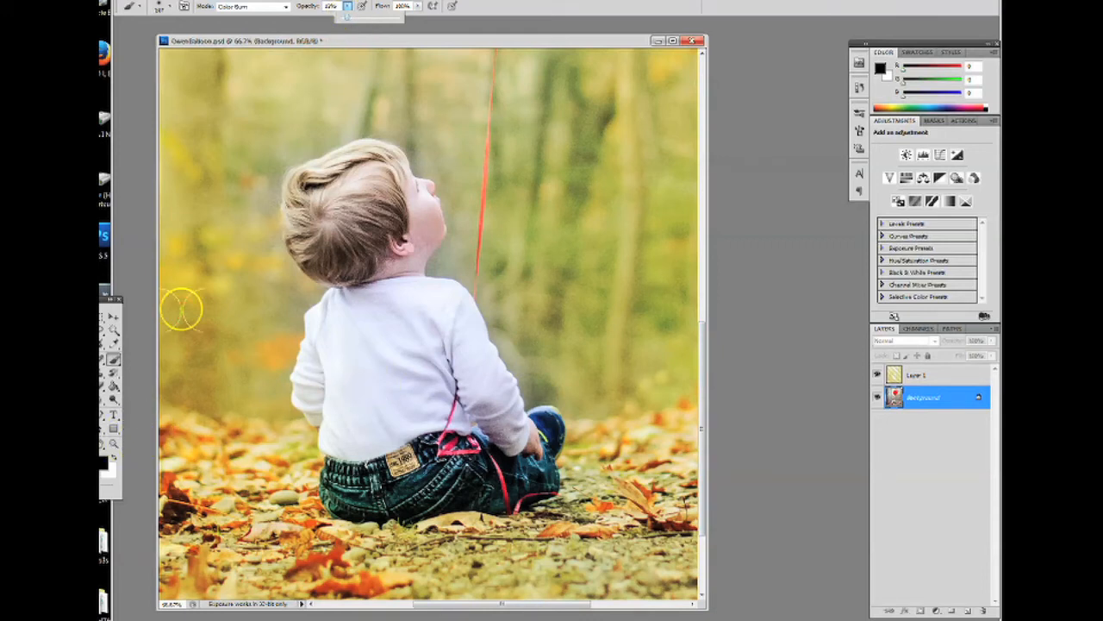
{"action": "left_click", "coordinate": [169, 7]}
{"action": "left_click_drag", "start_coordinate": [173, 35], "coordinate": [179, 37]}
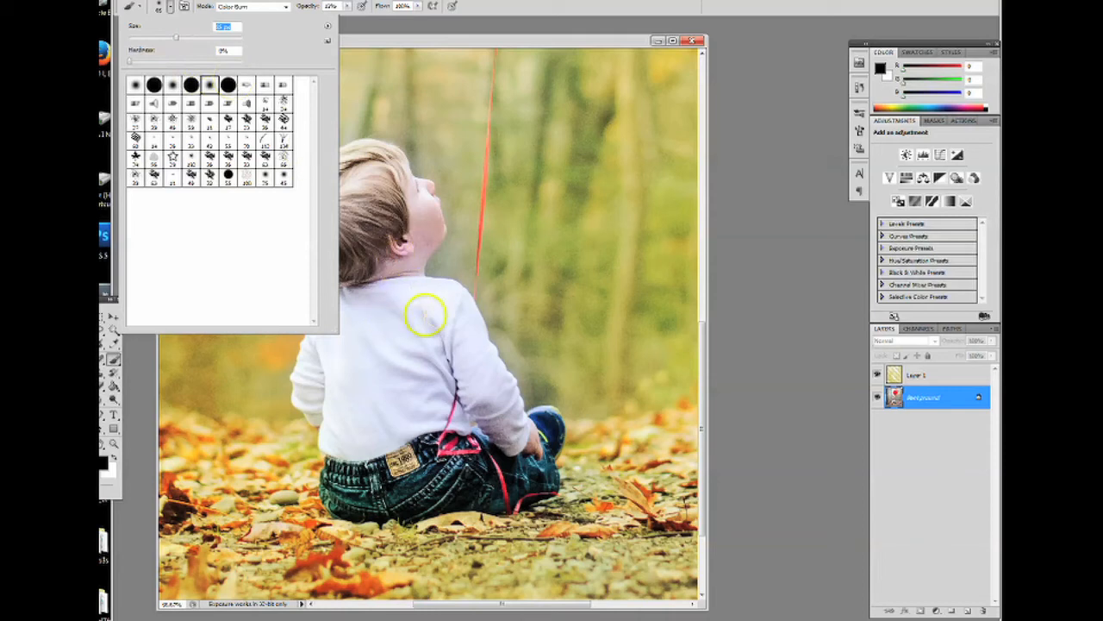
{"action": "left_click", "coordinate": [447, 40]}
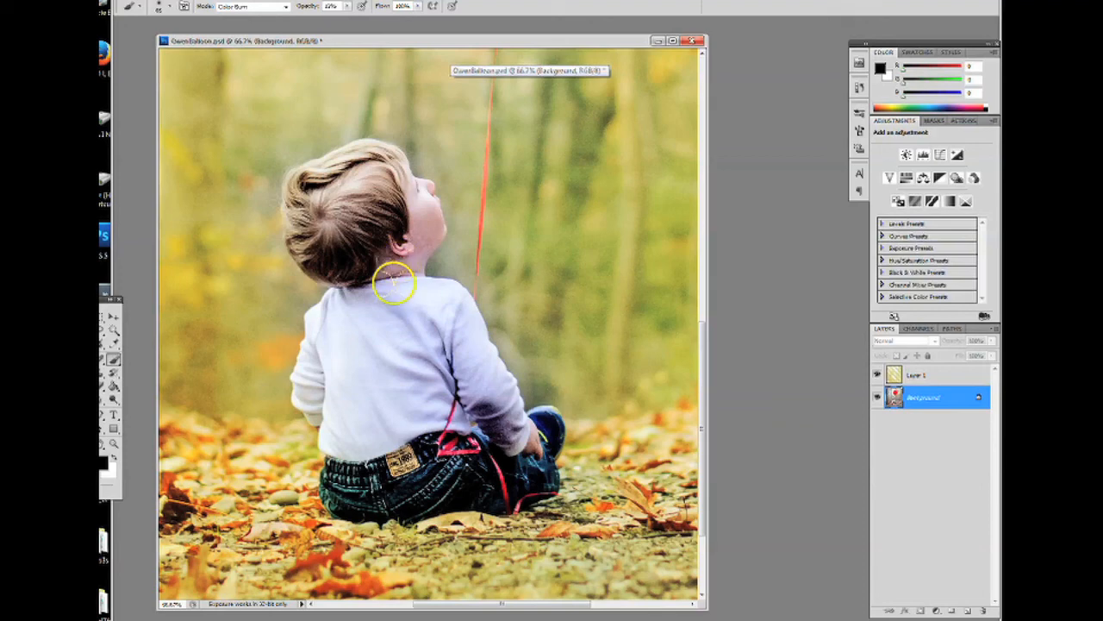
- Paint black in Color Burn mode on the Background layer to deepen the shadows on the boy's hair, neck and clothes
{"action": "left_click_drag", "start_coordinate": [417, 228], "coordinate": [421, 241]}
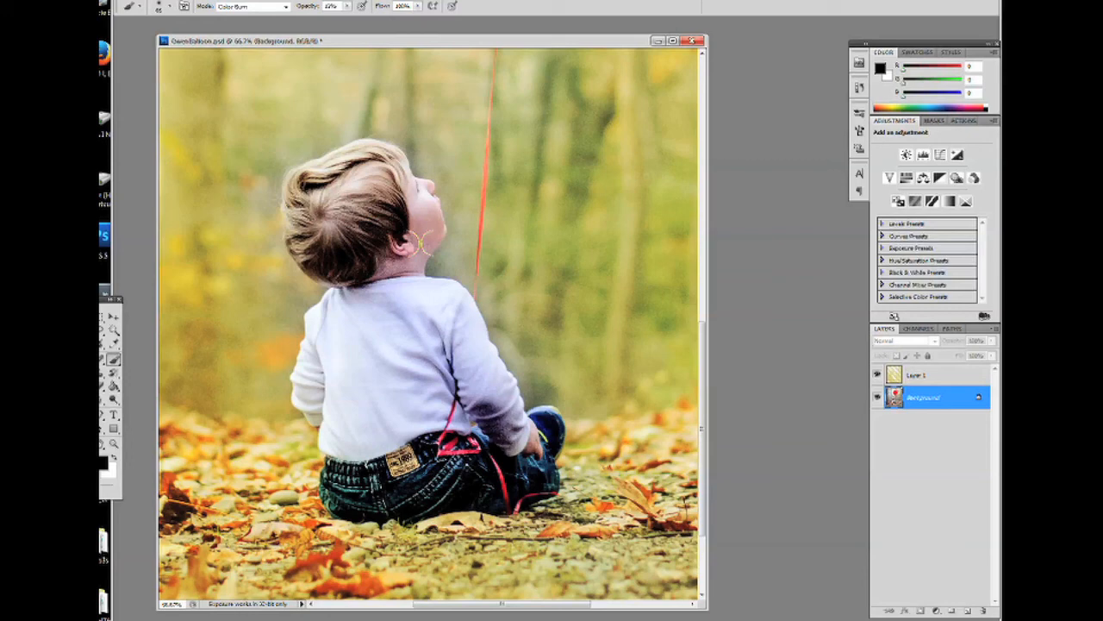
{"action": "key", "text": "ctrl+minus"}
{"action": "key", "text": "ctrl+minus"}
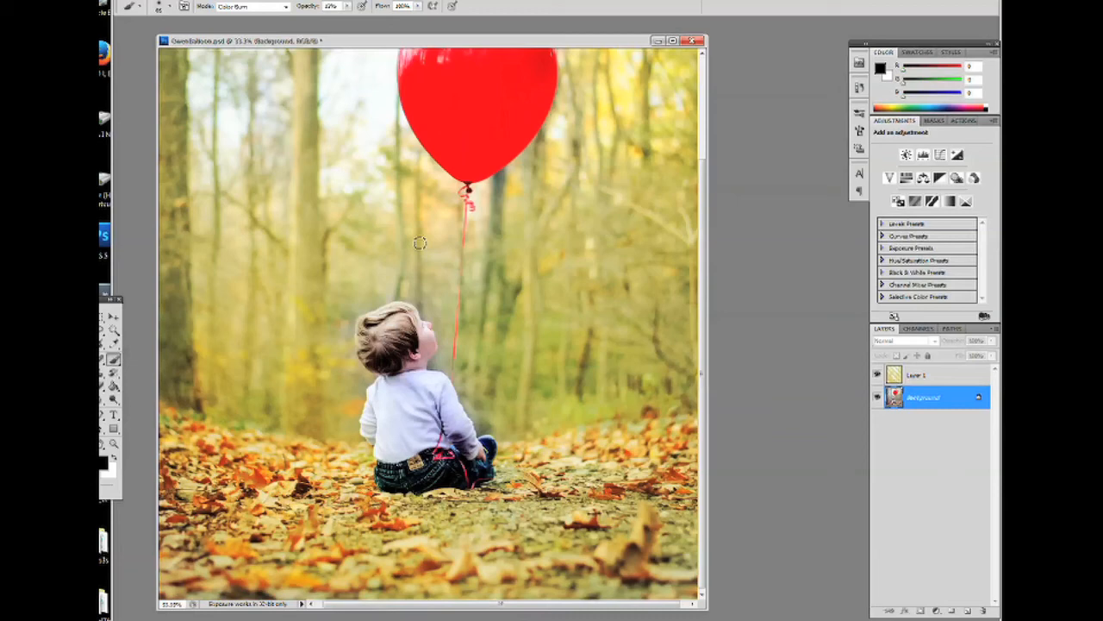
{"action": "key", "text": "ctrl+minus"}
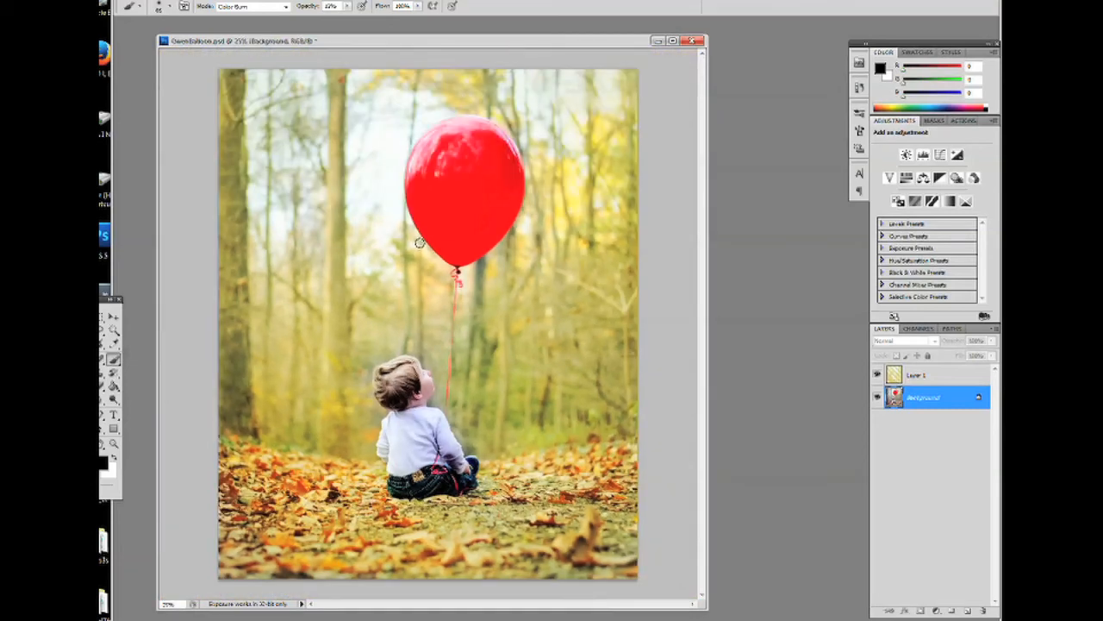